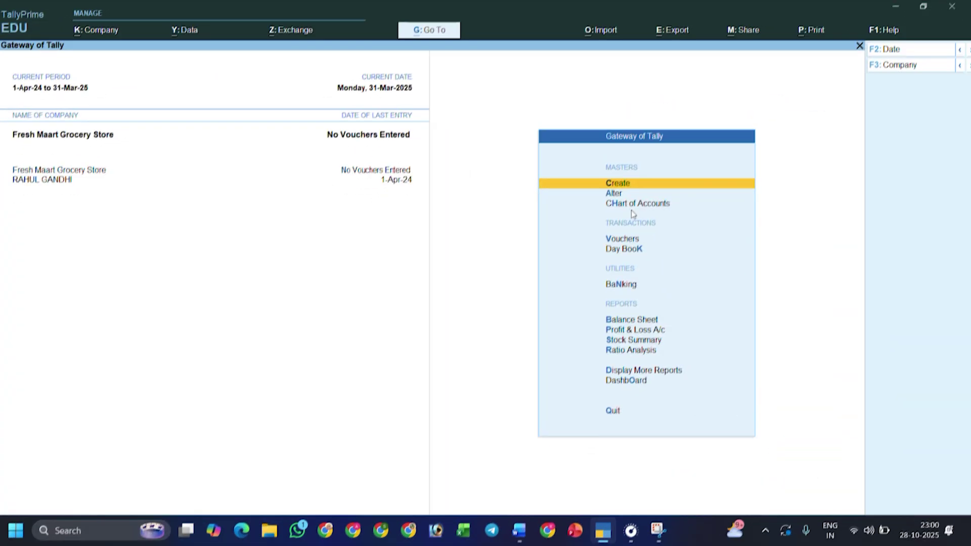
Create a stock group named Beverages under Primary.
key(Return)
key(Down)
key(Down)
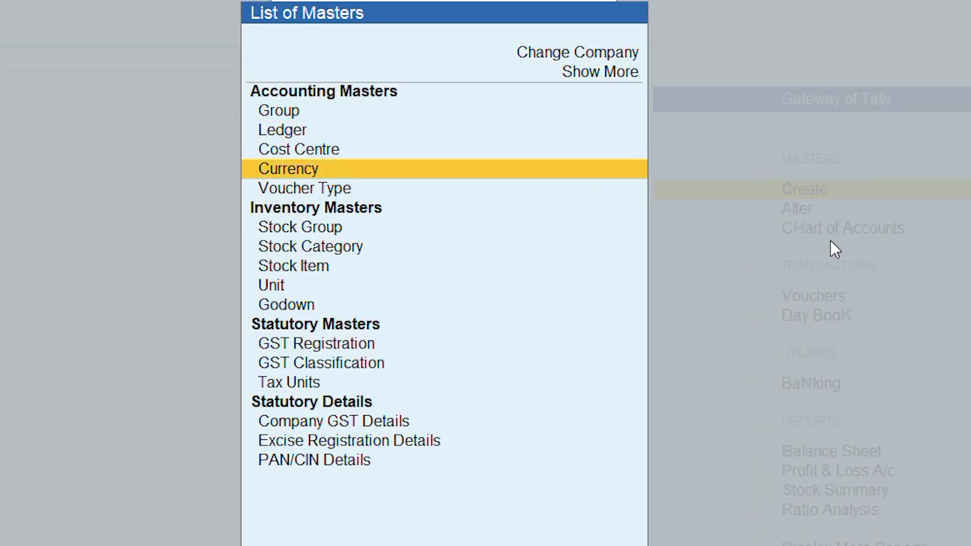
key(Down)
key(Down)
key(Down)
key(Return)
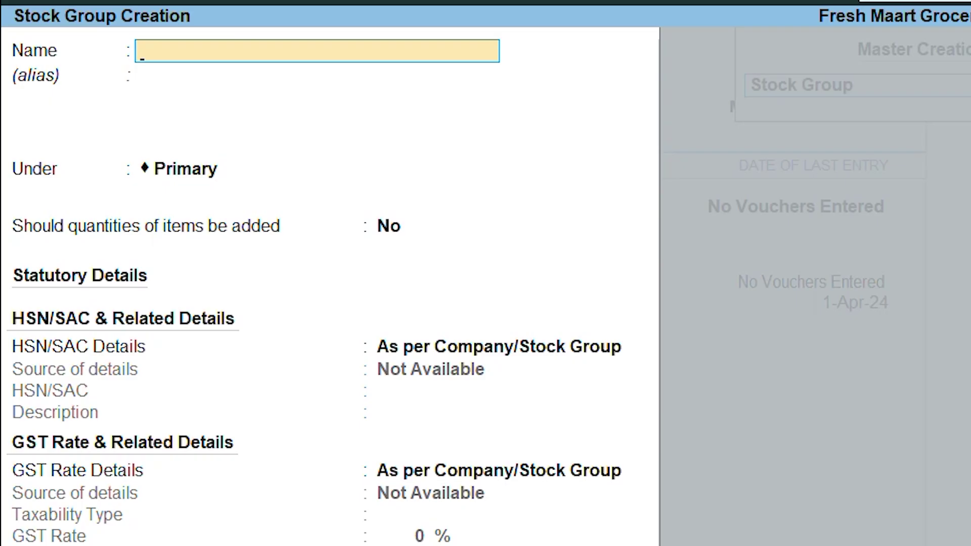
text(Beverages)
key(ctrl+a)
Create two more stock groups under Primary, named Dairy Products and Snacks.
text(Dairy Products)
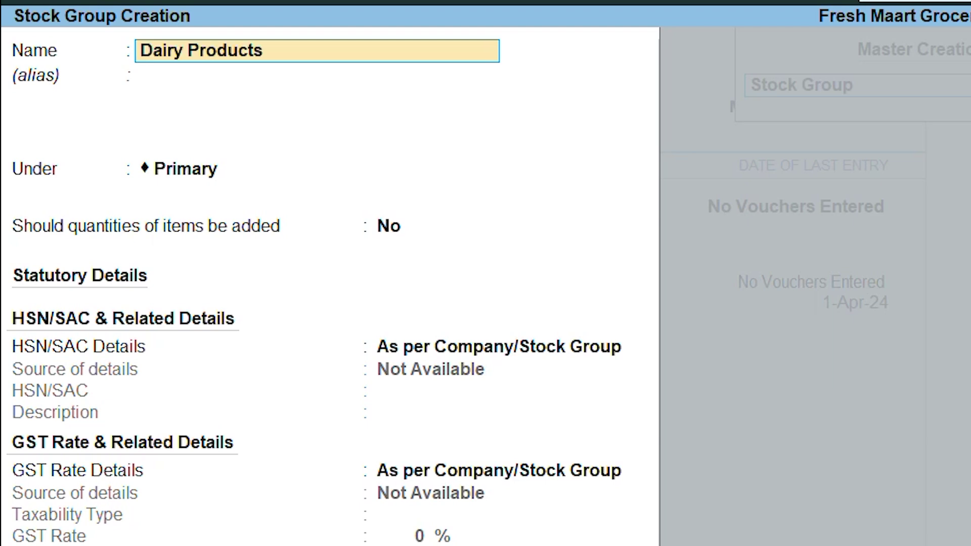
key(ctrl+a)
text(Snacks)
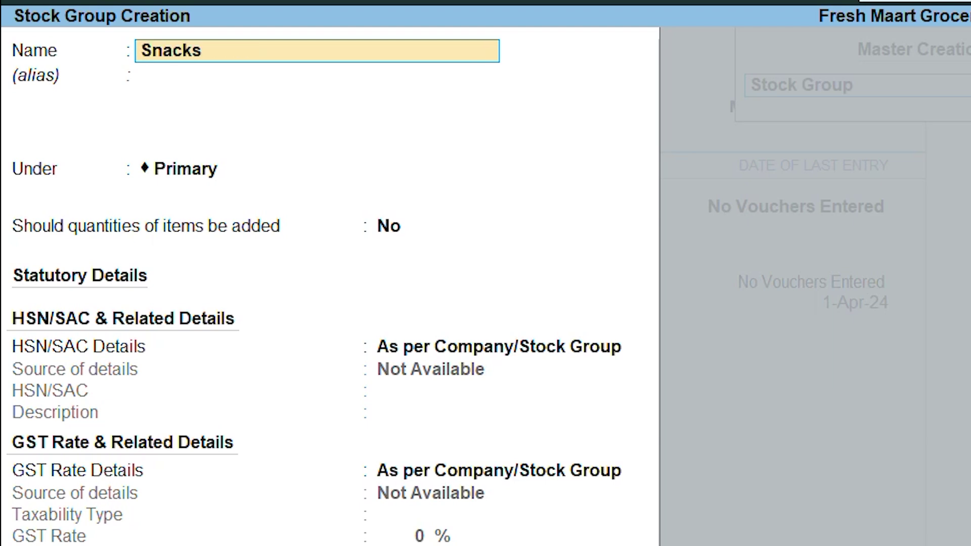
key(ctrl+a)
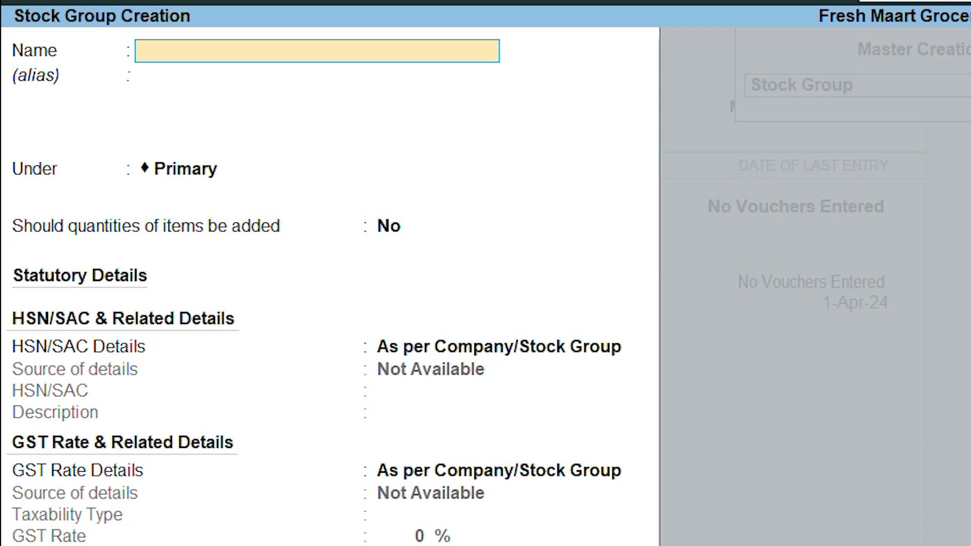
Create the stock groups Grains and Spices under Primary and leave stock group creation.
text(Grains)
key(ctrl+a)
text(Spices)
key(ctrl+a)
key(Escape)
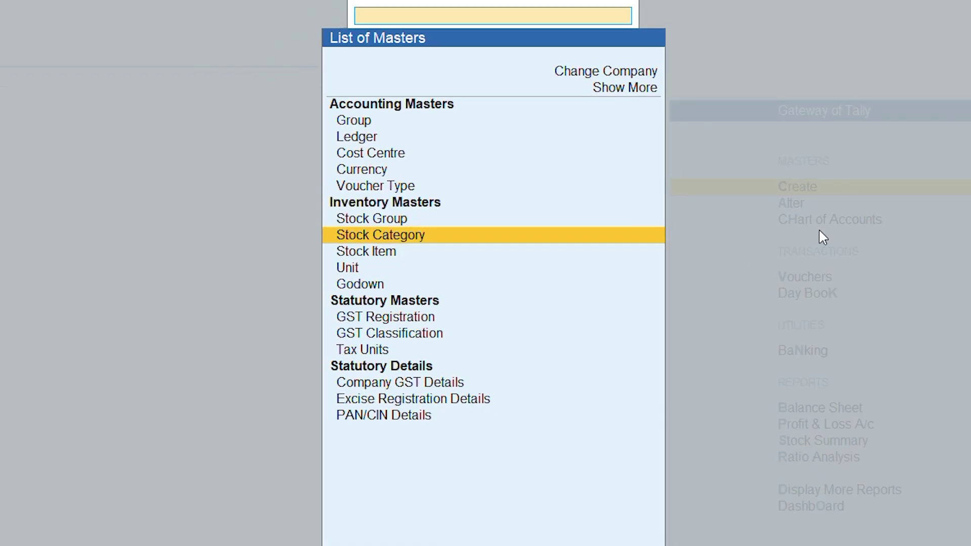
Create a simple unit with symbol kg, formal name Kilogram and unit quantity code KGS-KILOGRAMS.
key(Down)
key(Down)
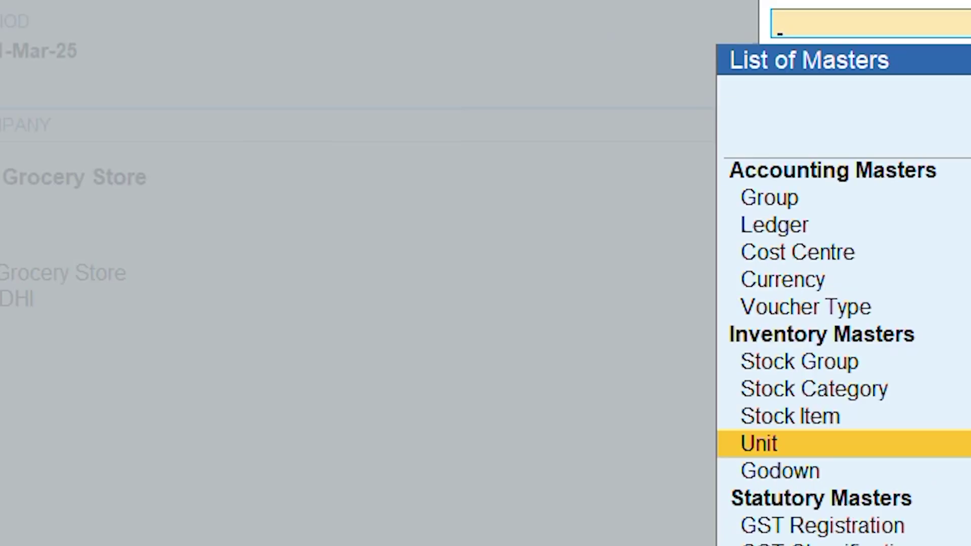
key(Return)
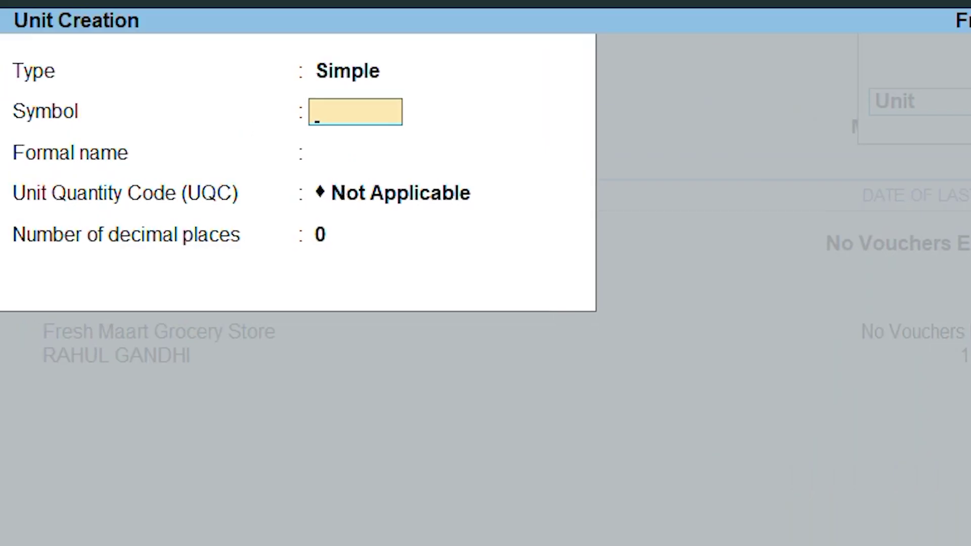
text(kg)
key(Return)
text(Kilogram)
key(Return)
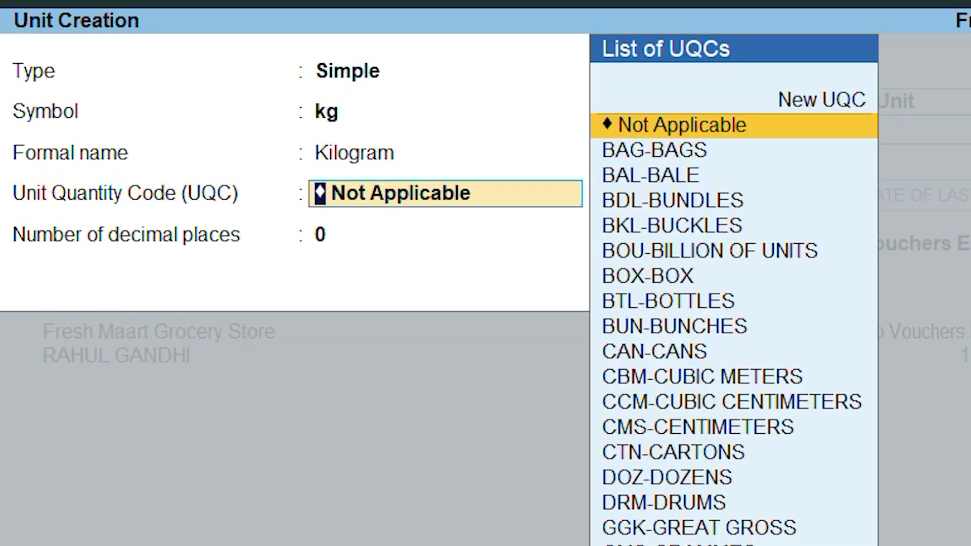
text(kg)
key(Return)
key(Return)
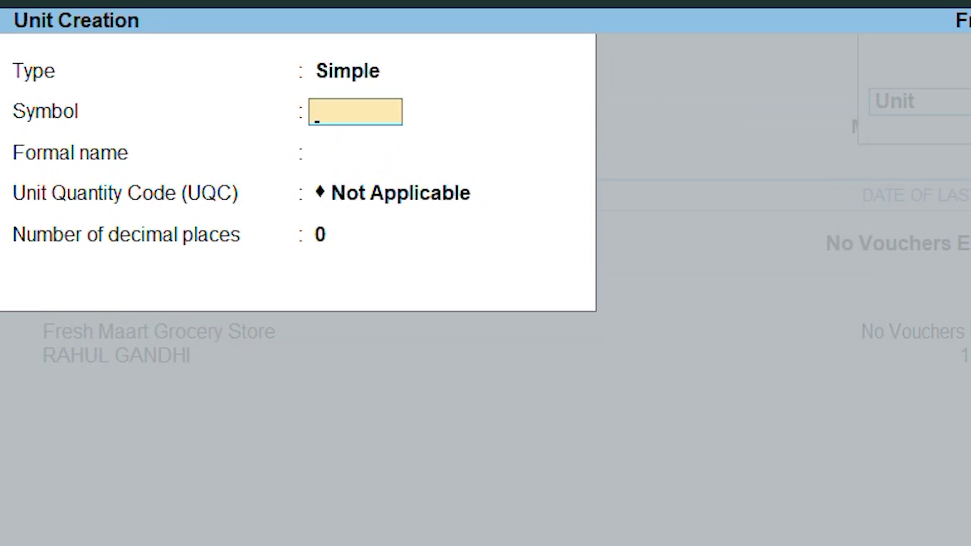
Create a simple unit with symbol lt, formal name Liter and unit quantity code LTR-LITRES.
text(It)
key(Return)
text(Liter)
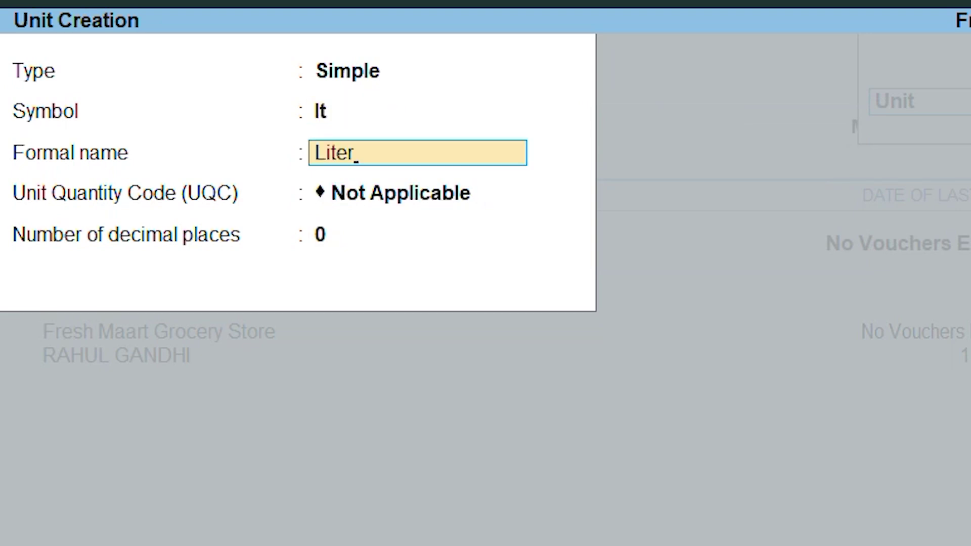
key(Return)
text(lt)
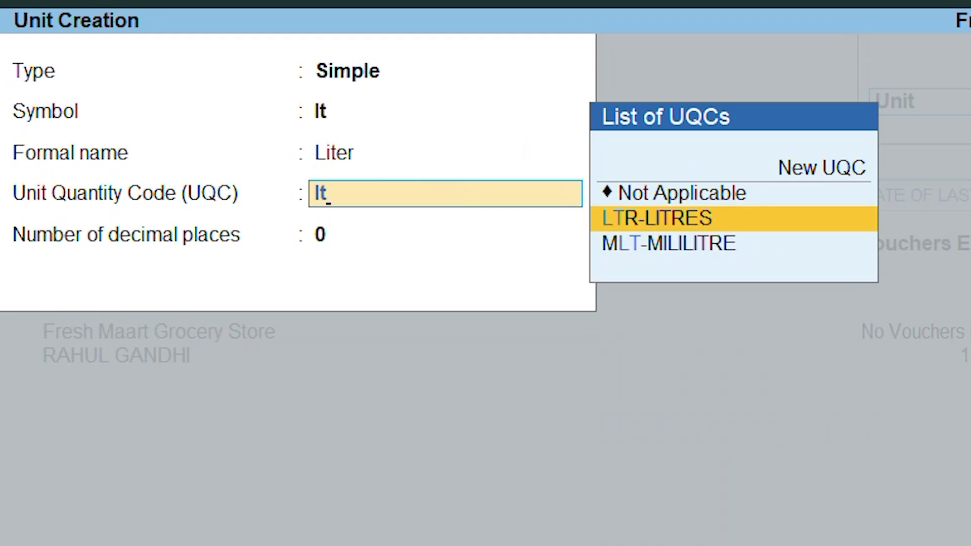
key(Return)
key(Return)
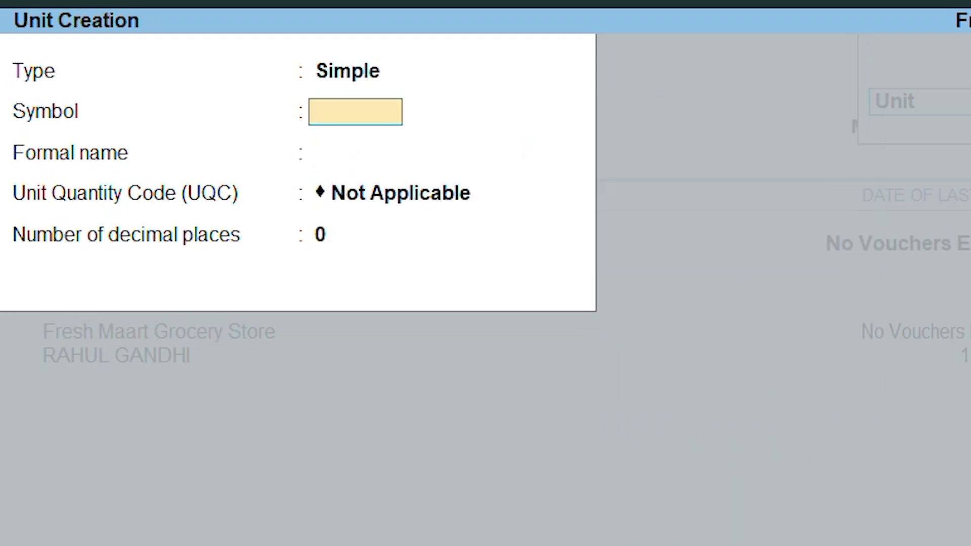
Create a simple unit with symbol pcs, formal name Pieces and unit quantity code PCS-PIECES.
text(pcs)
key(Return)
text(Pices)
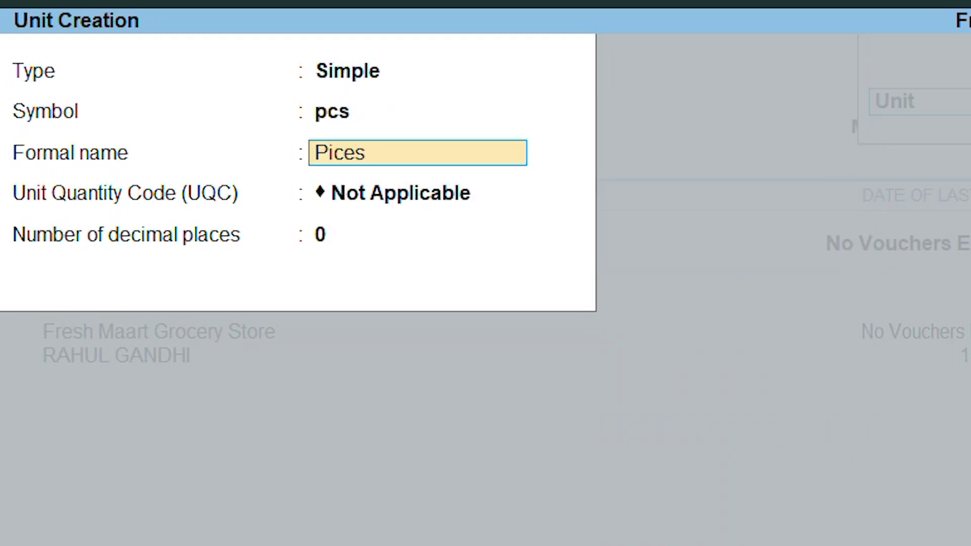
key(BackSpace)
key(BackSpace)
key(BackSpace)
text(eces)
key(Return)
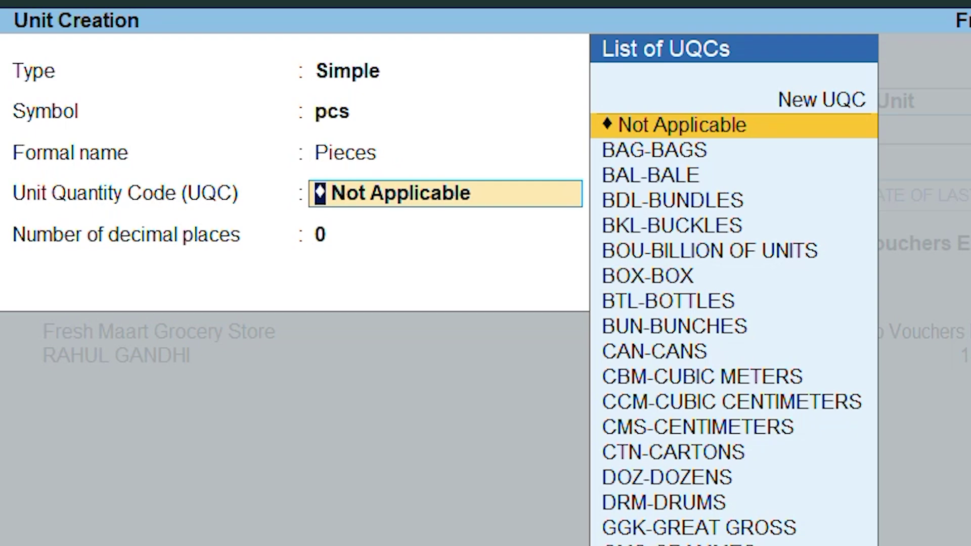
text(pcs)
key(Return)
key(Return)
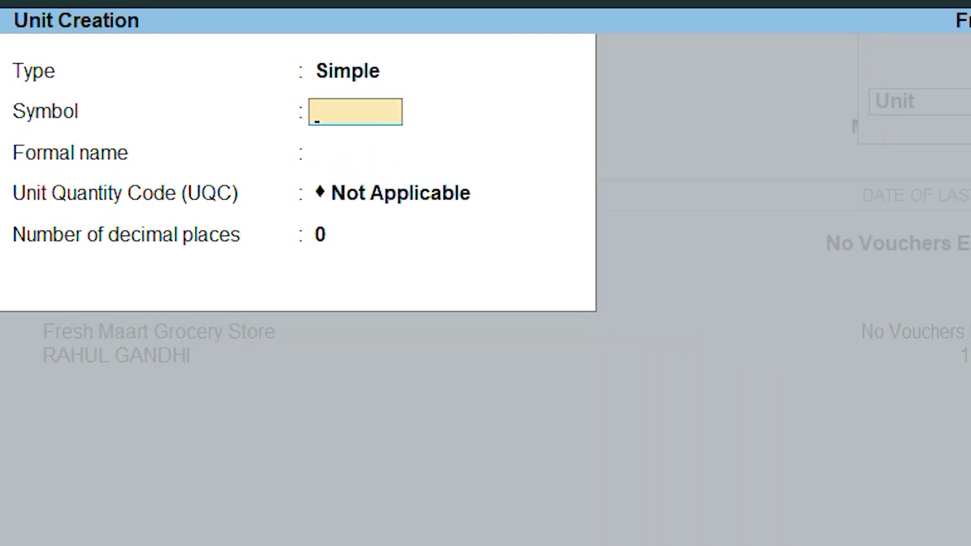
Create a simple unit with symbol pkt and formal name Packet, keeping the unit quantity code Not Applicable.
text(pa)
key(BackSpace)
text(kt)
key(Return)
text(Packet)
key(Return)
text(p)
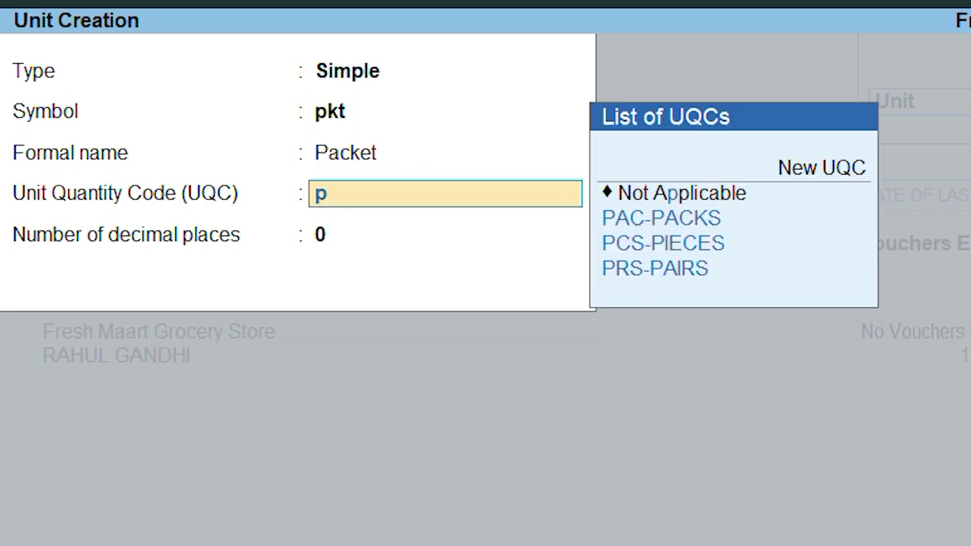
text(c)
key(BackSpace)
key(BackSpace)
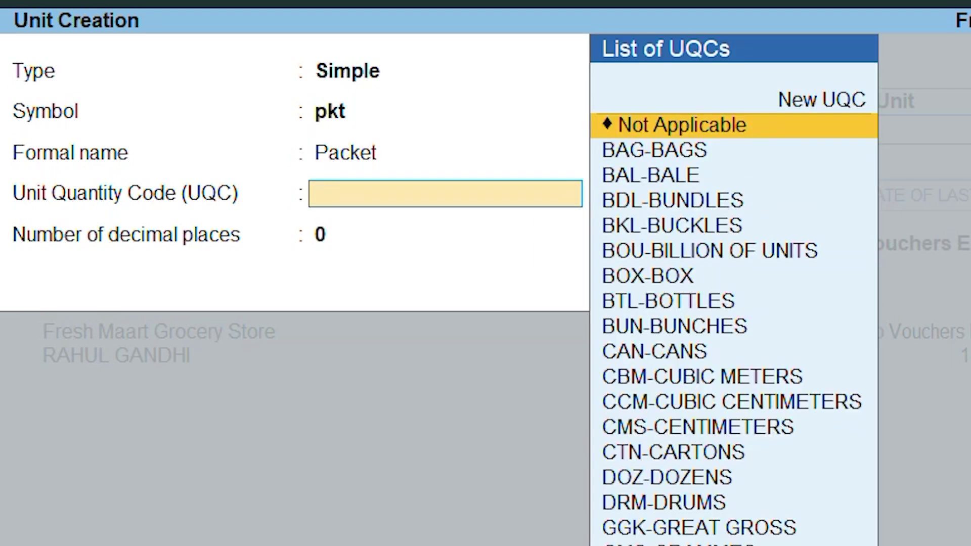
key(Return)
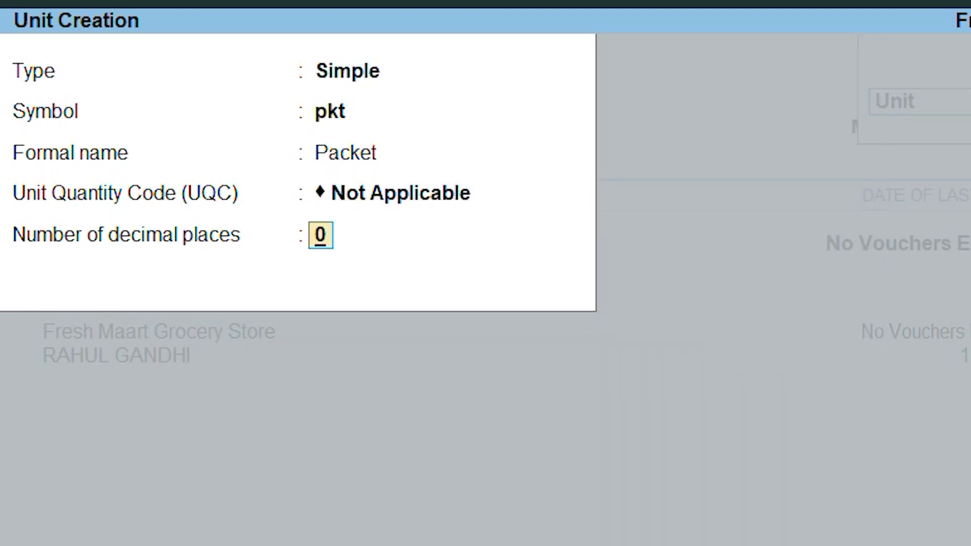
key(Return)
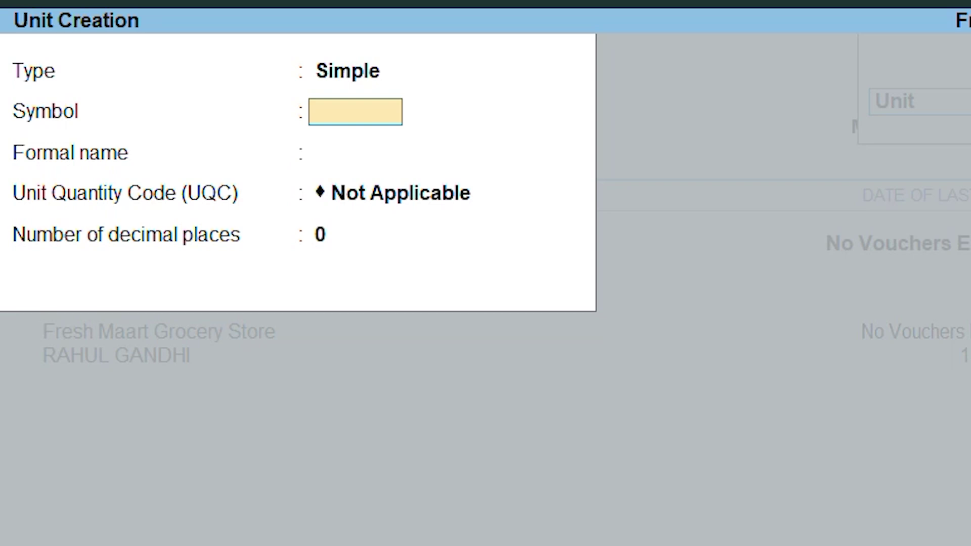
Create a simple unit with symbol gm, formal name Gram and unit quantity code GMS-GRAMMES.
text(gm)
key(Return)
text(Gram)
key(Return)
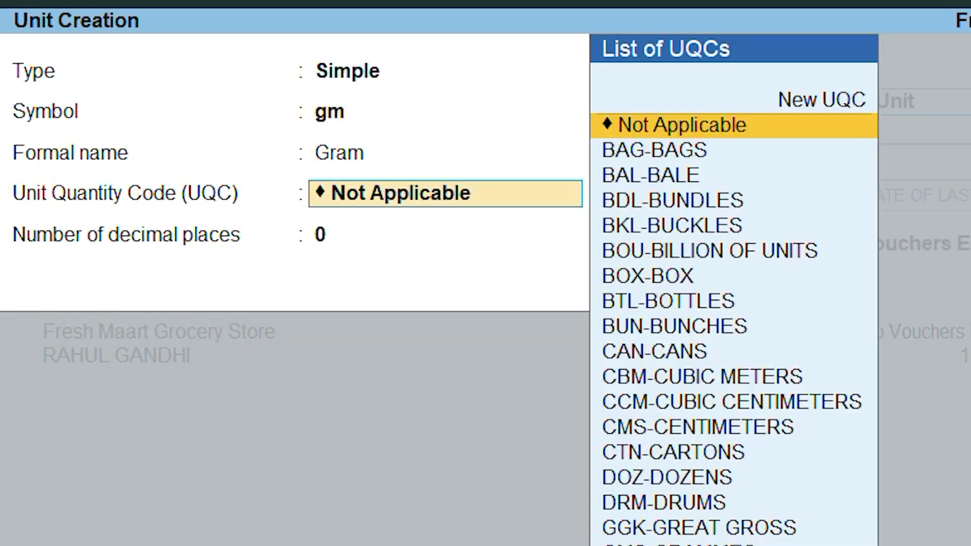
text(gram)
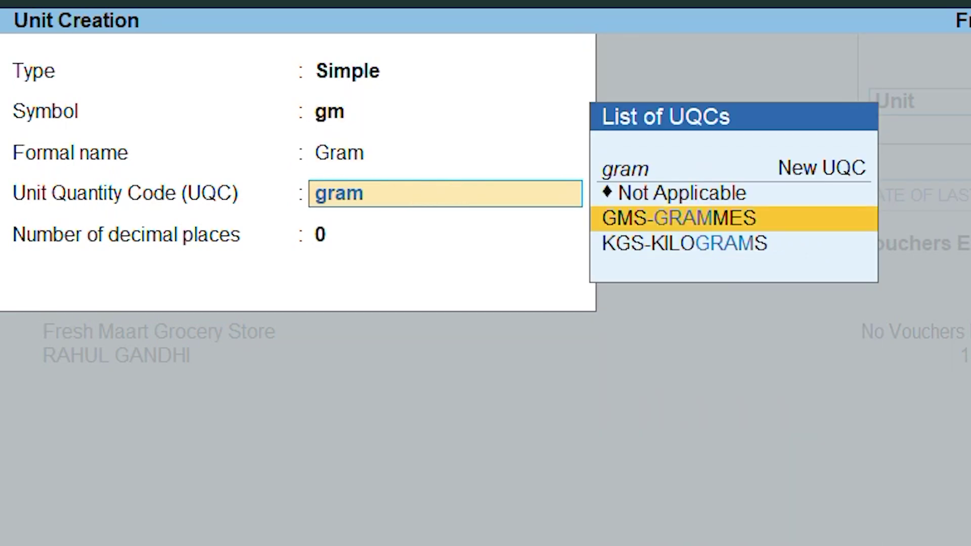
key(Return)
key(Return)
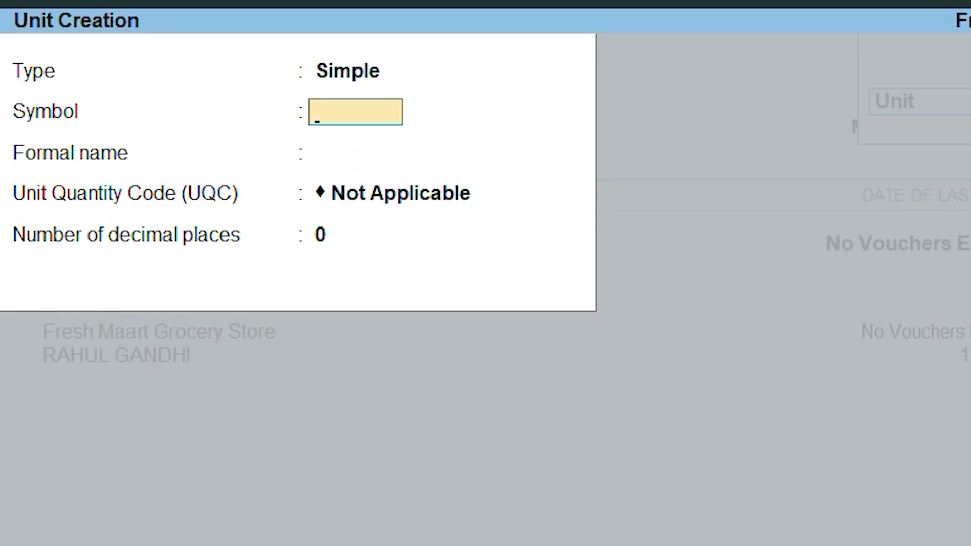
Create a simple unit with symbol dz and formal name Dozen.
text(dz)
key(Return)
text(Dozen)
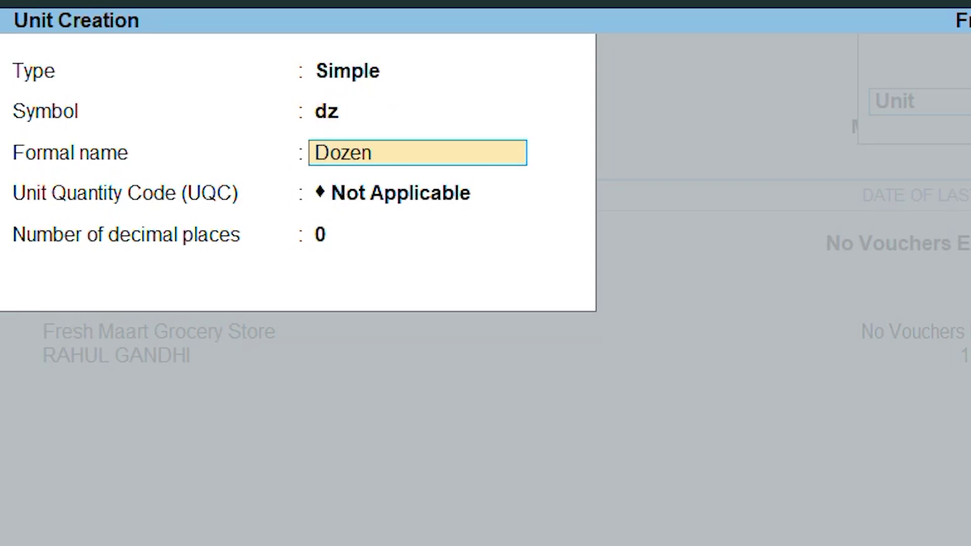
key(ctrl+a)
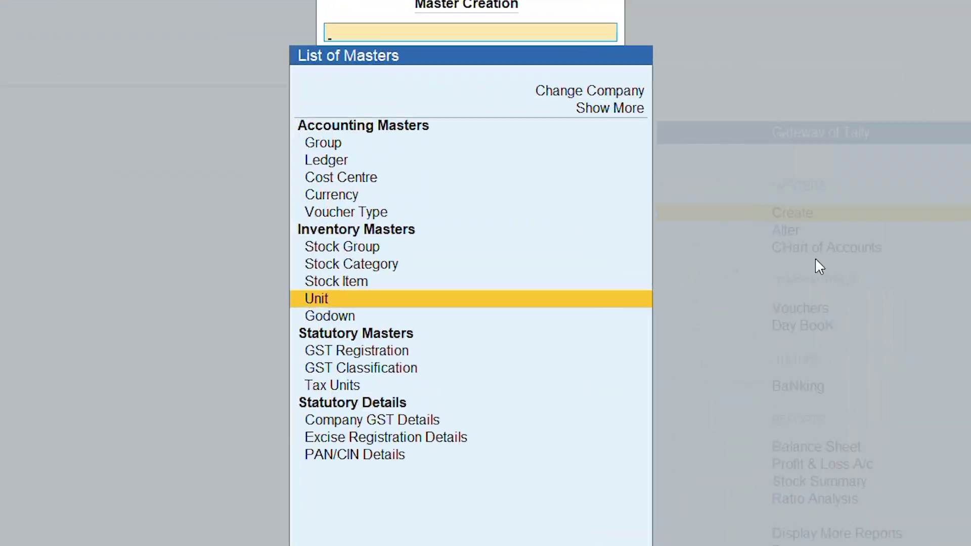
Start a new stock item named Tata Tea and place it under the Beverages group.
key(Up)
key(Return)
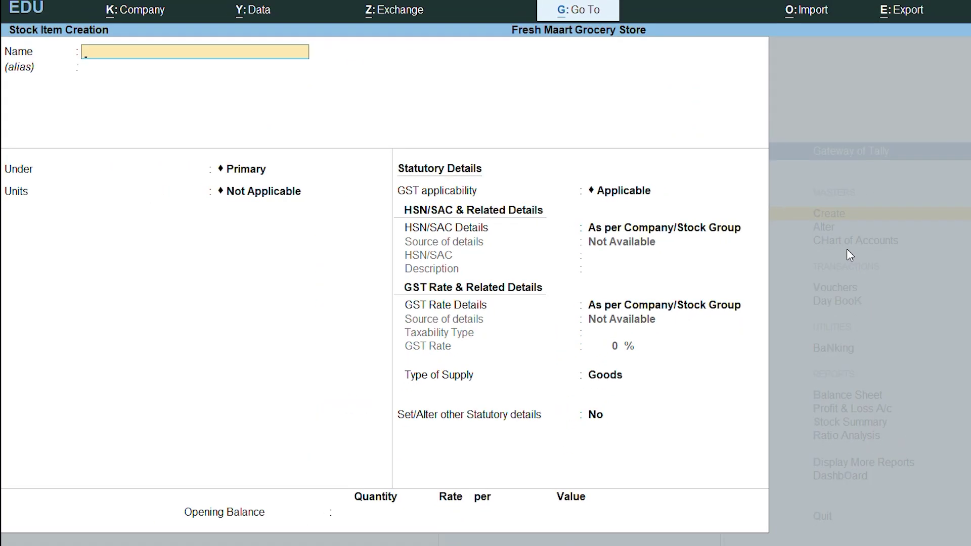
text(Tata Tea)
key(Return)
key(Return)
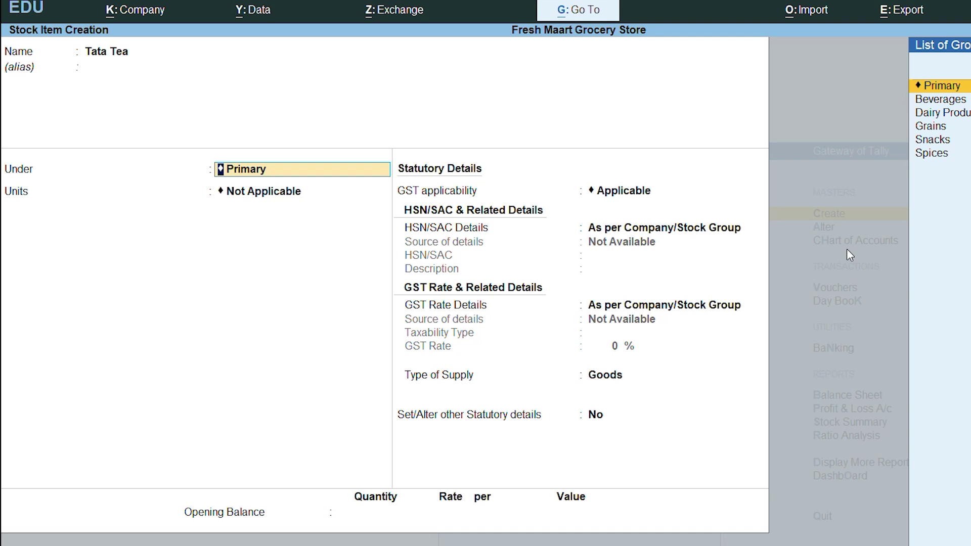
key(Down)
key(Return)
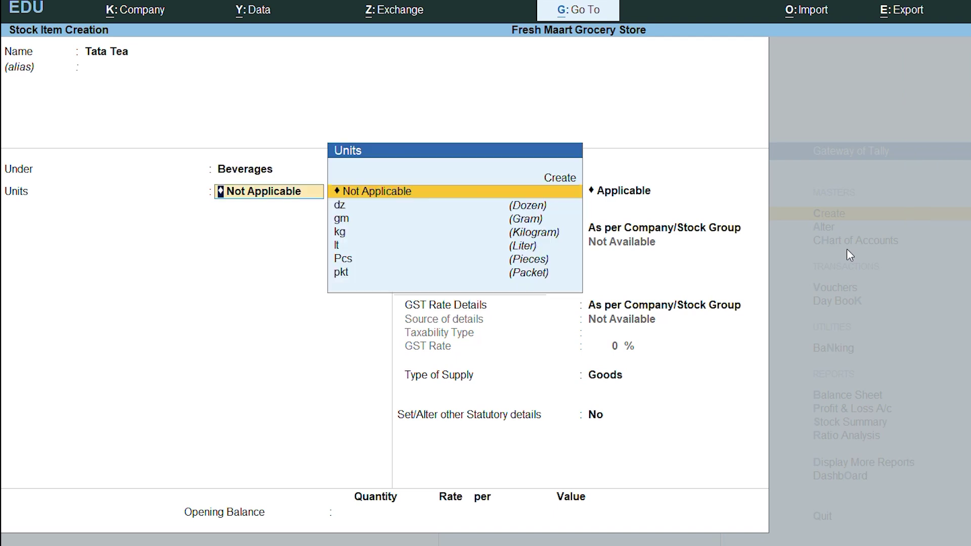
Set the Tata Tea unit to kg with no alternate unit, keeping the remaining item details at their defaults.
key(Down)
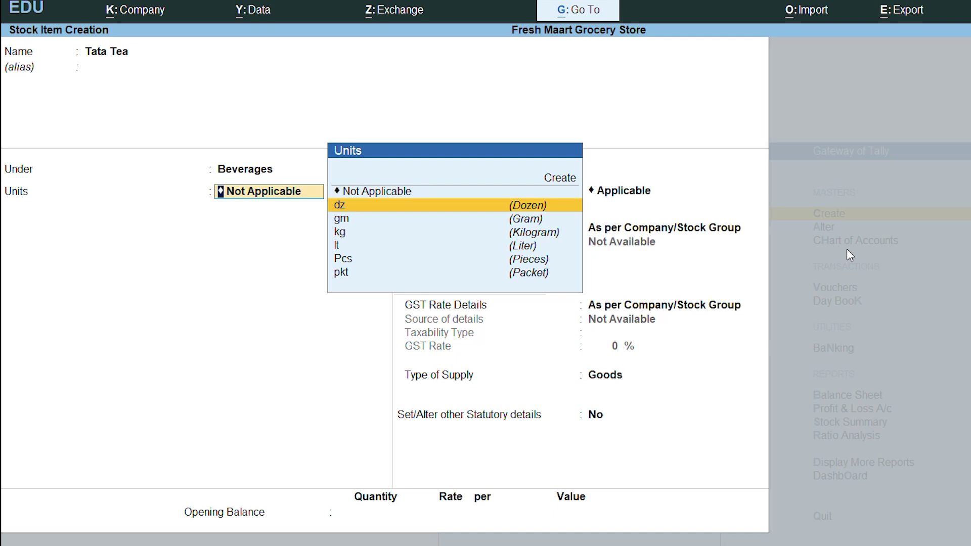
key(Down)
key(Down)
key(Down)
key(Up)
key(Return)
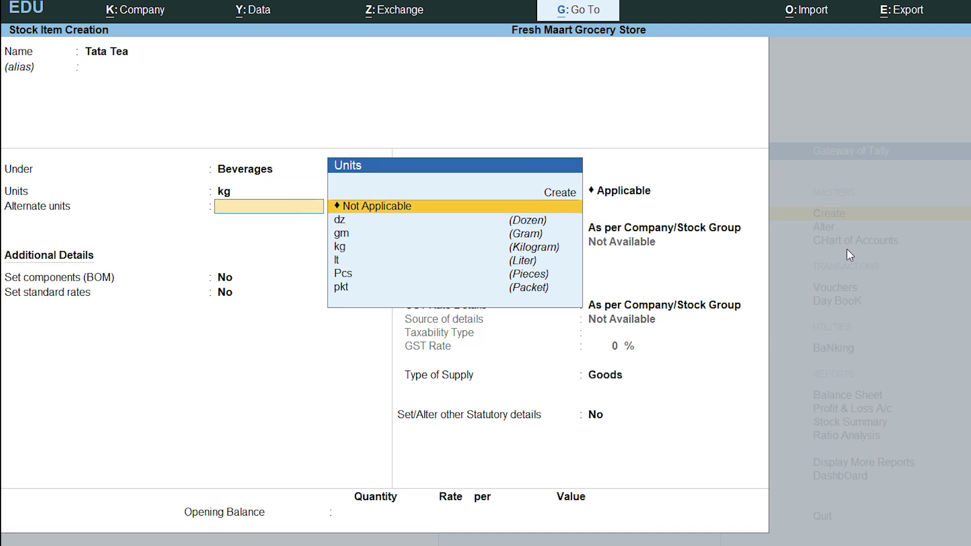
key(Return)
key(Return)
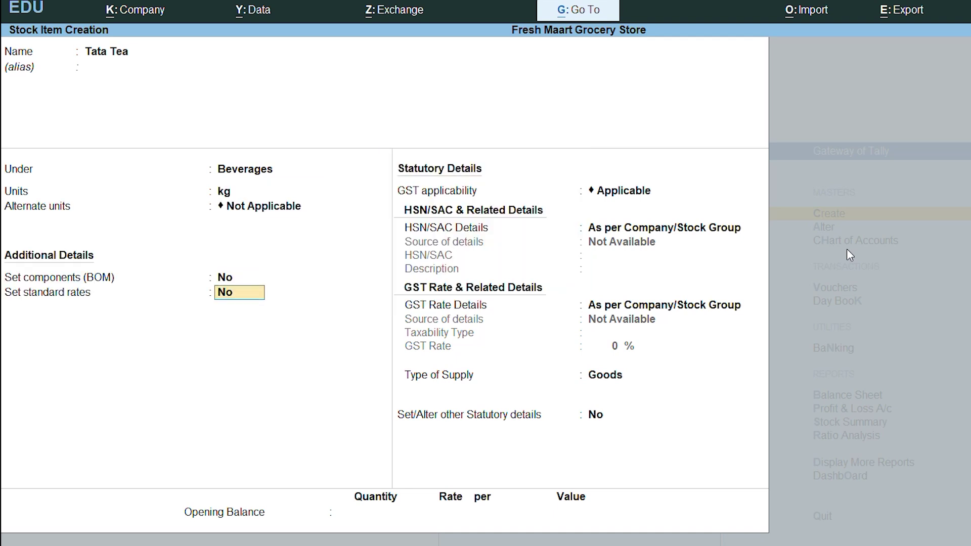
key(Return)
key(Return)
key(Return)
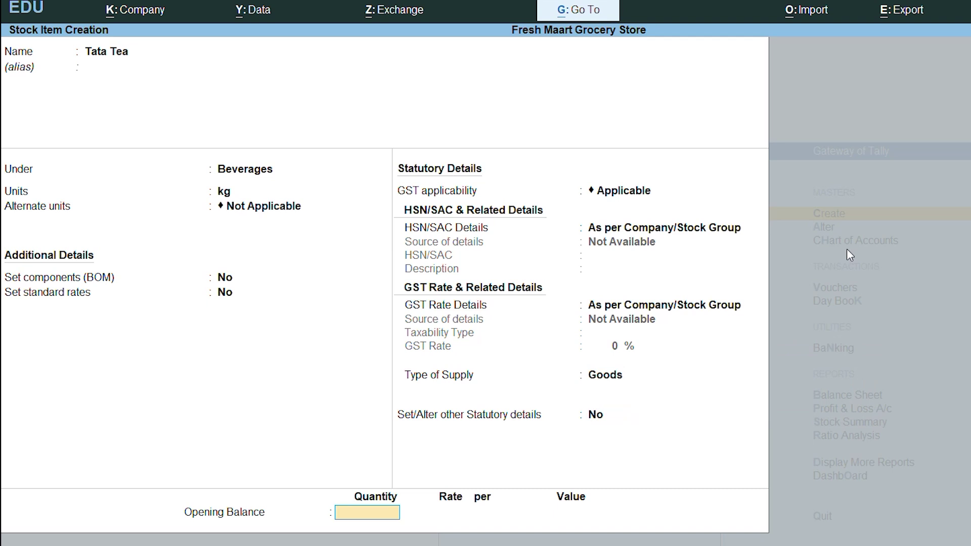
Enter an opening balance of 25 kg at a rate of 180 for Tata Tea and save the item.
text(25)
key(Return)
text(180)
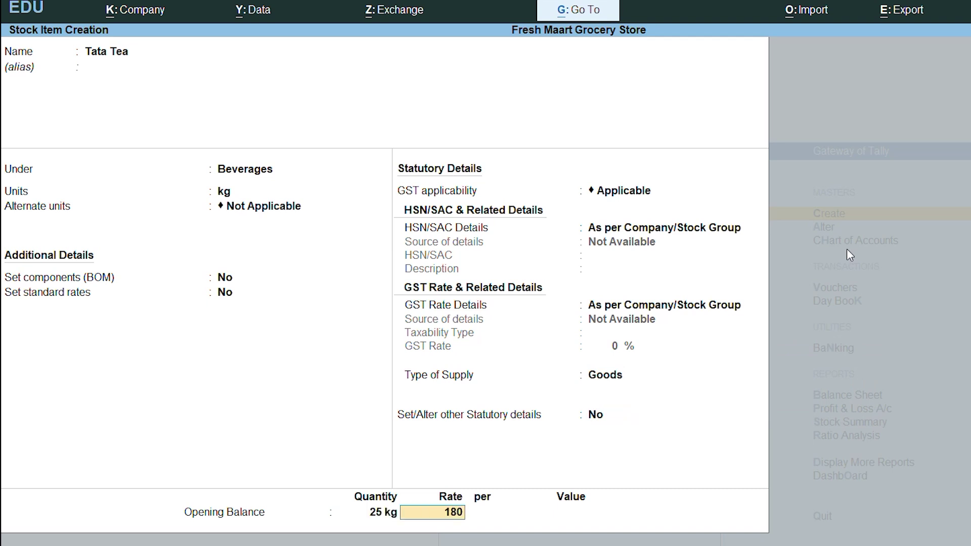
key(Return)
key(Return)
key(Return)
key(y)
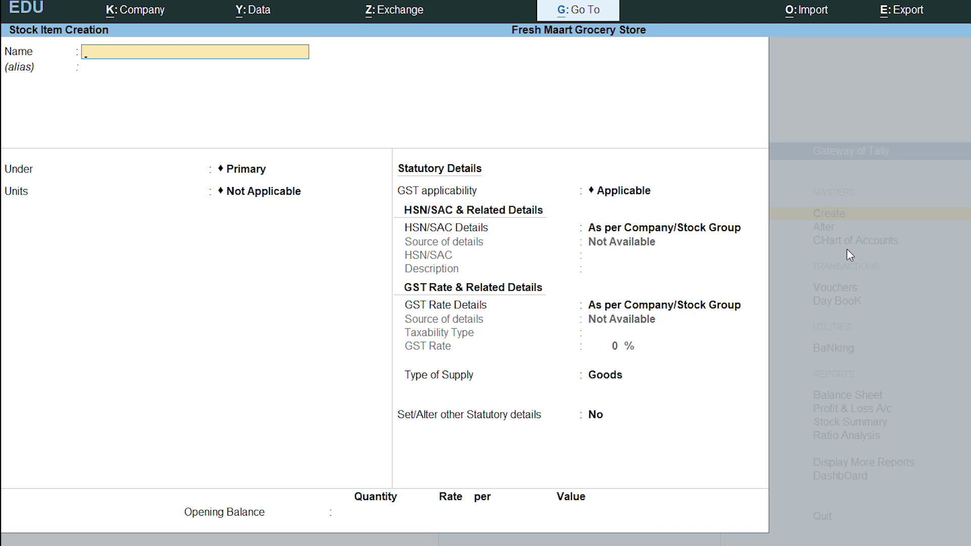
Start a new stock item named Amul Milk without an alias and place it under the Dairy Products group.
text(Amul Milk)
key(Return)
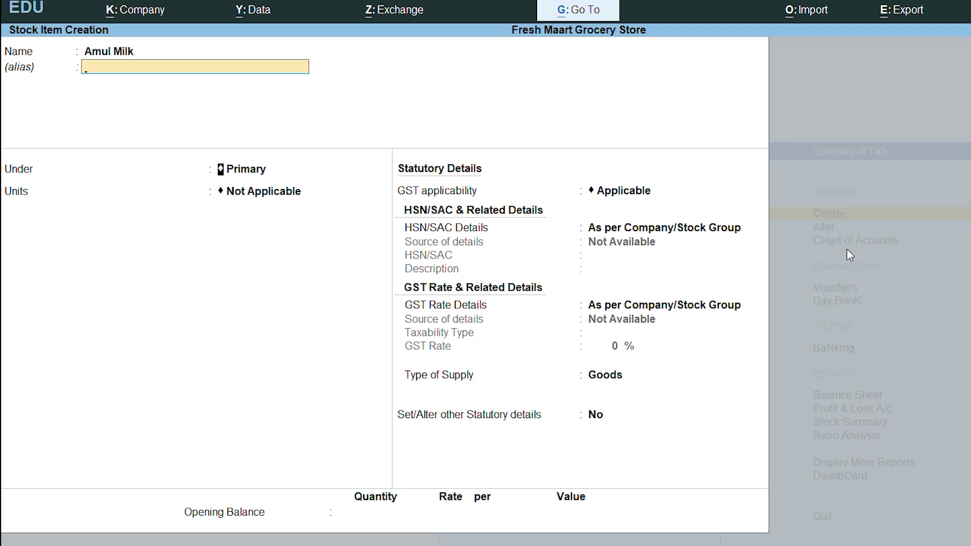
key(Return)
text(Dair)
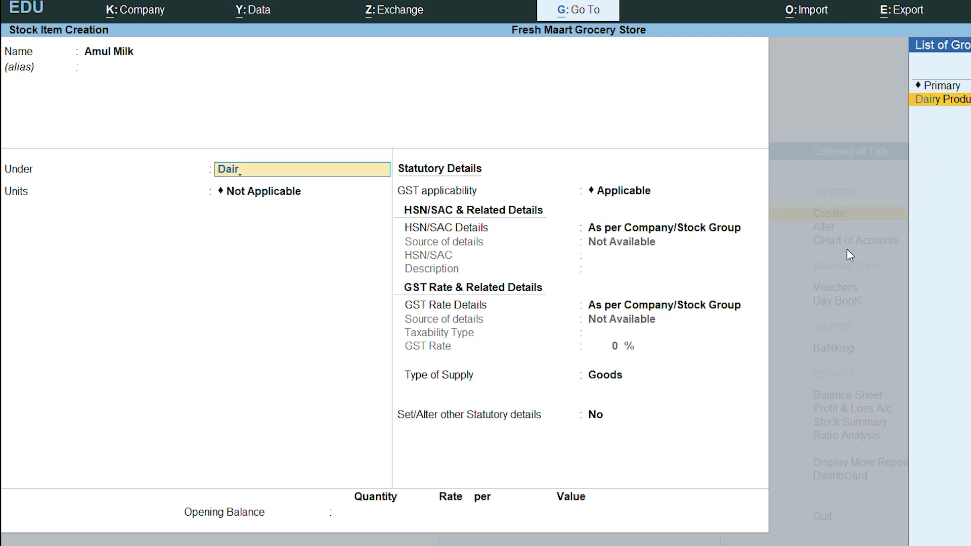
key(Return)
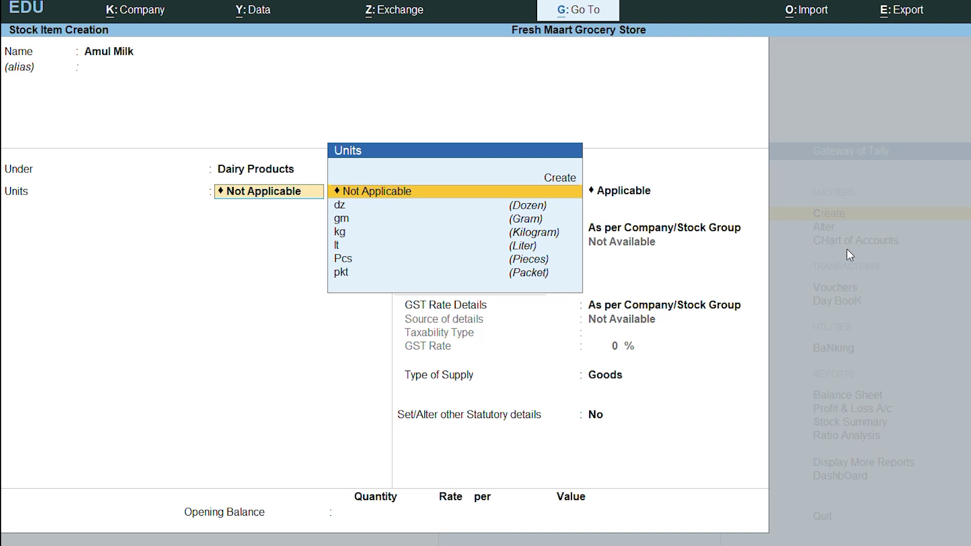
Set the Amul Milk unit to lt with no alternate unit, keeping the additional and statutory details at their defaults.
key(Down)
key(Down)
key(Down)
key(Down)
key(Return)
key(Return)
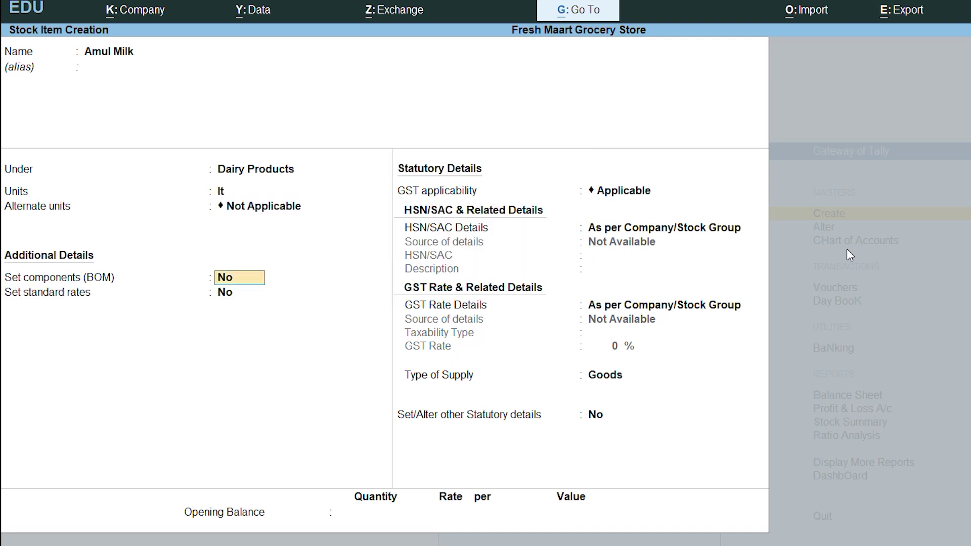
key(Return)
key(Return)
key(Return)
key(Return)
key(Return)
key(Return)
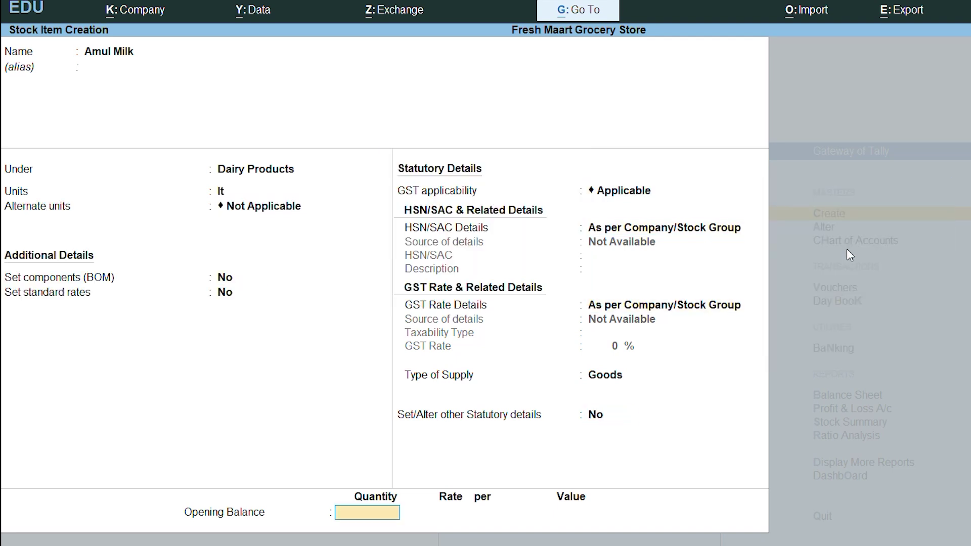
Enter an opening balance of 50 lt at a rate of 55 for Amul Milk and save the item.
text(50)
key(Return)
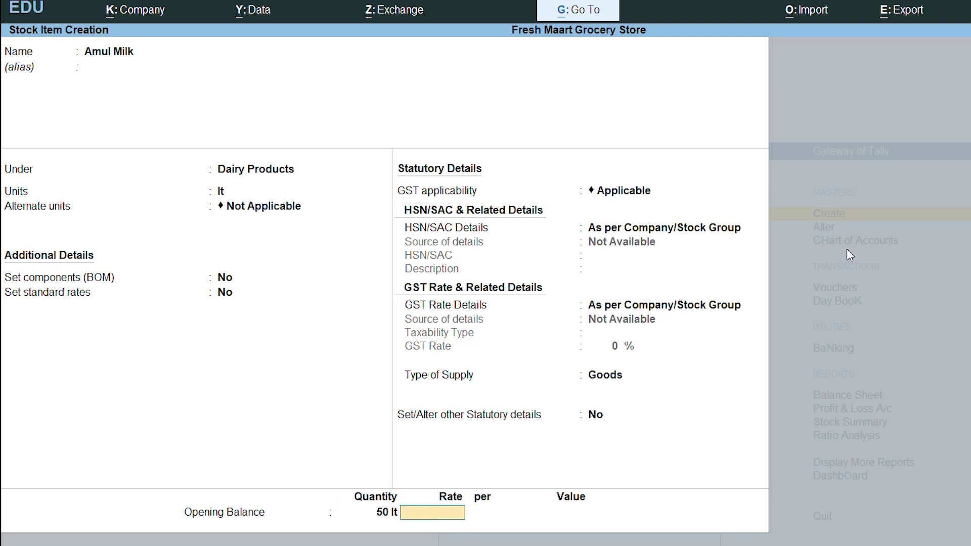
text(55)
key(Return)
key(Return)
key(Return)
key(Return)
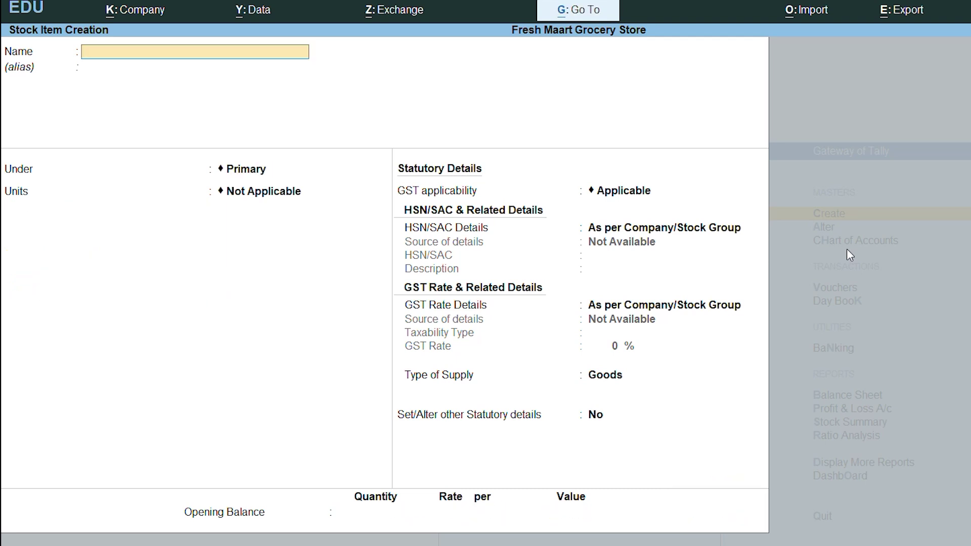
Start a new stock item named Britania Bread without an alias and place it under the Snacks group.
text(Britania Bread)
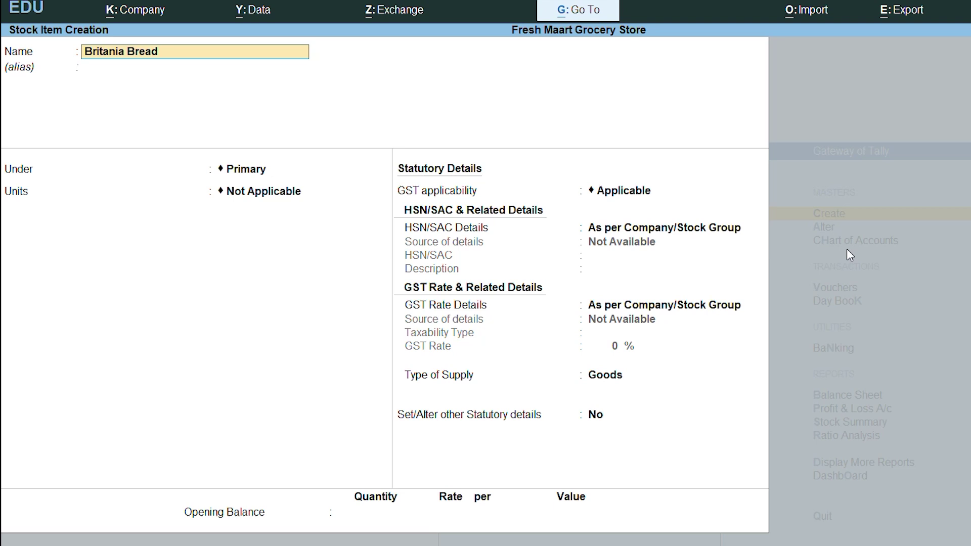
key(Return)
key(Return)
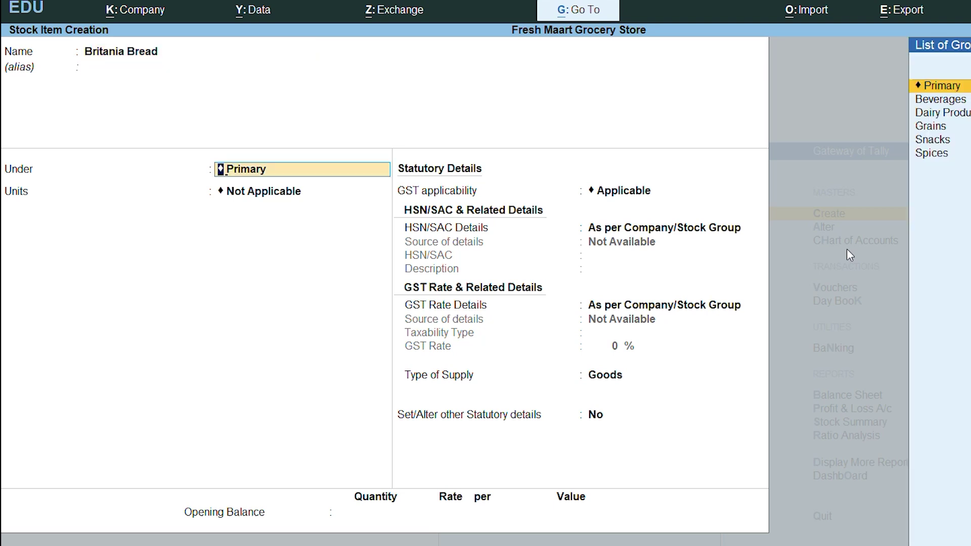
text(Sn)
key(Return)
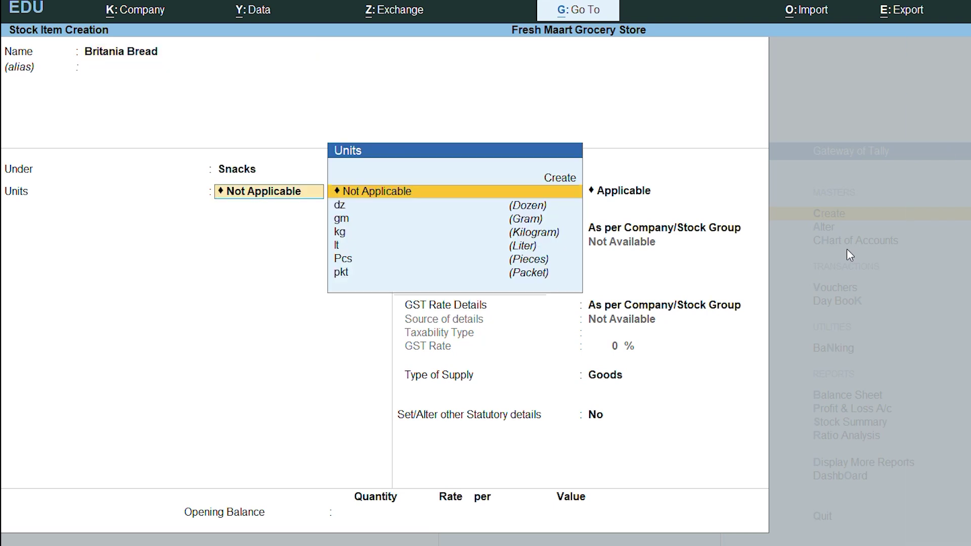
Set the Britania Bread unit to Pcs with no alternate unit, keeping the additional and statutory details at their defaults.
text(pc)
key(Return)
key(Return)
key(Return)
key(Return)
key(Return)
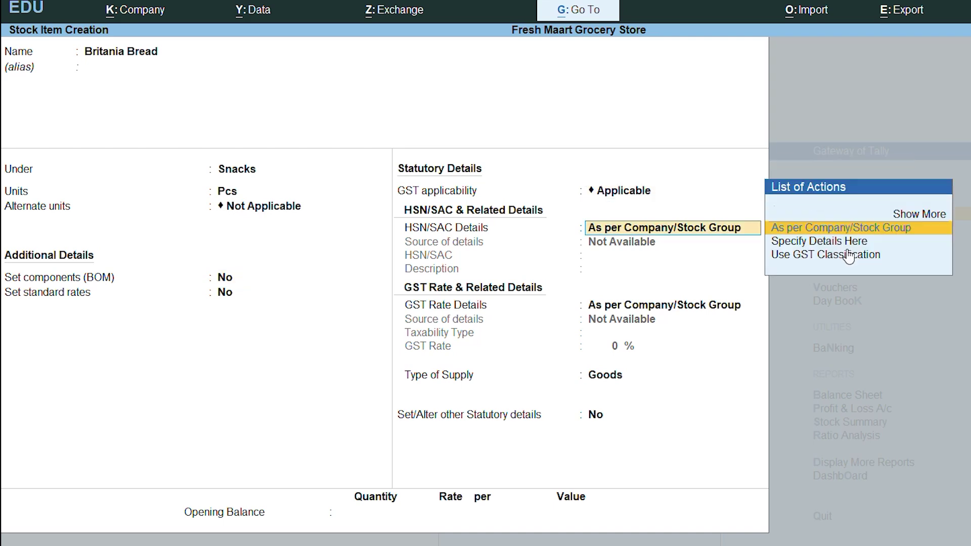
key(Return)
key(Return)
key(Return)
key(Return)
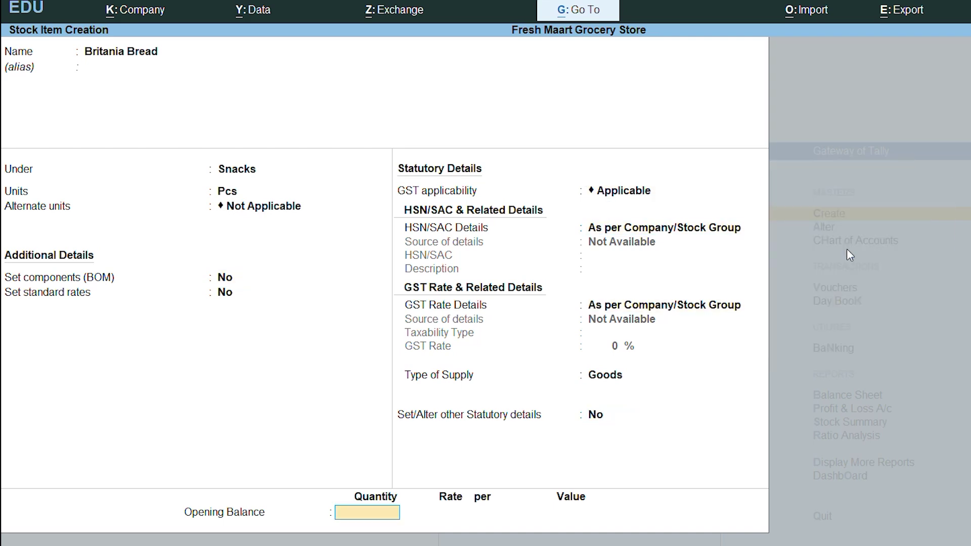
Enter an opening balance of 40 Pcs at a rate of 35 for Britania Bread and save the item.
text(40)
key(Return)
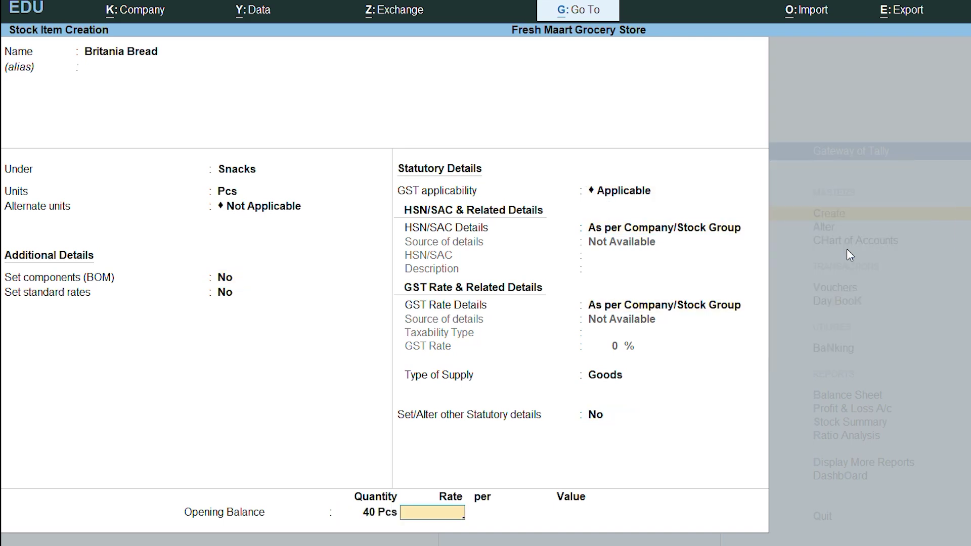
text(35)
key(Return)
key(Return)
key(Return)
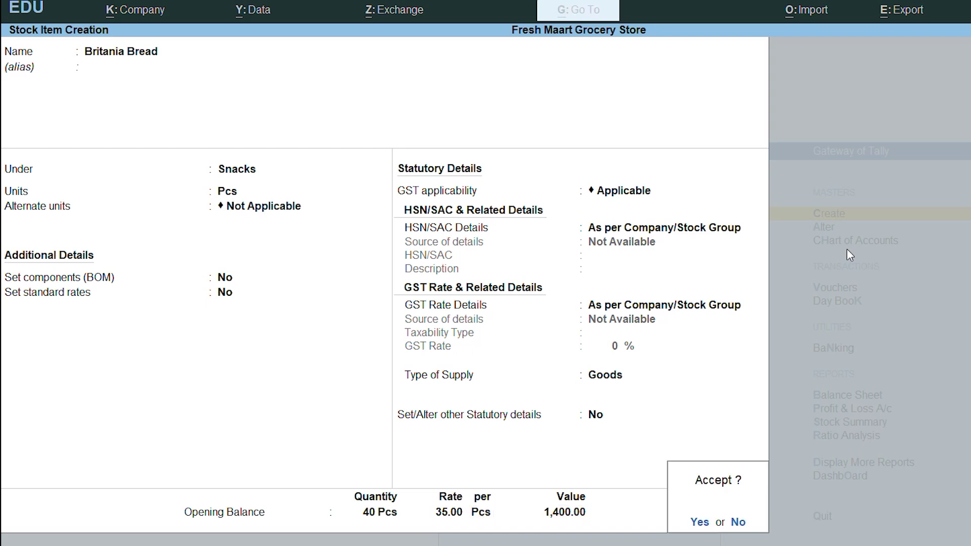
key(Return)
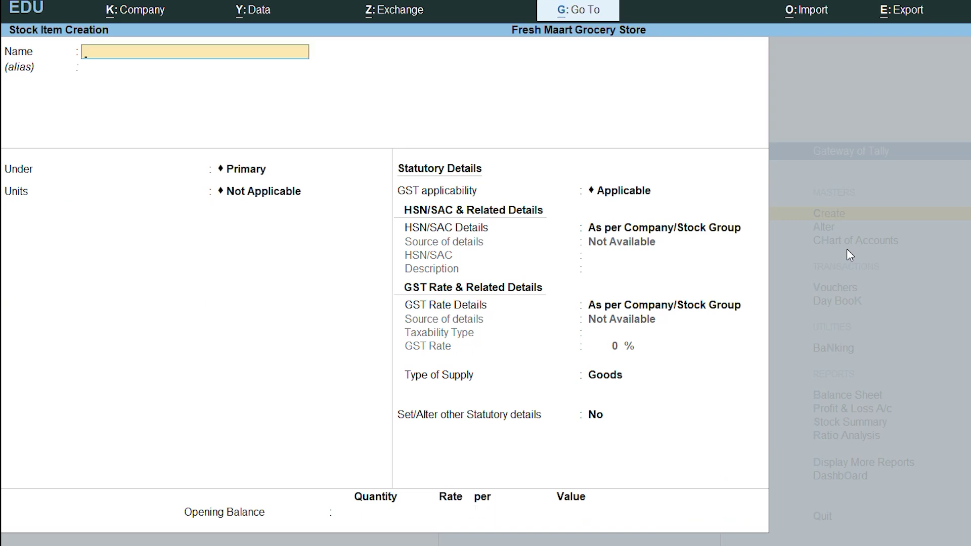
Start a new stock item named Maggie Noodles without an alias and place it under the Snacks group.
text(Maggie Noodles)
key(Return)
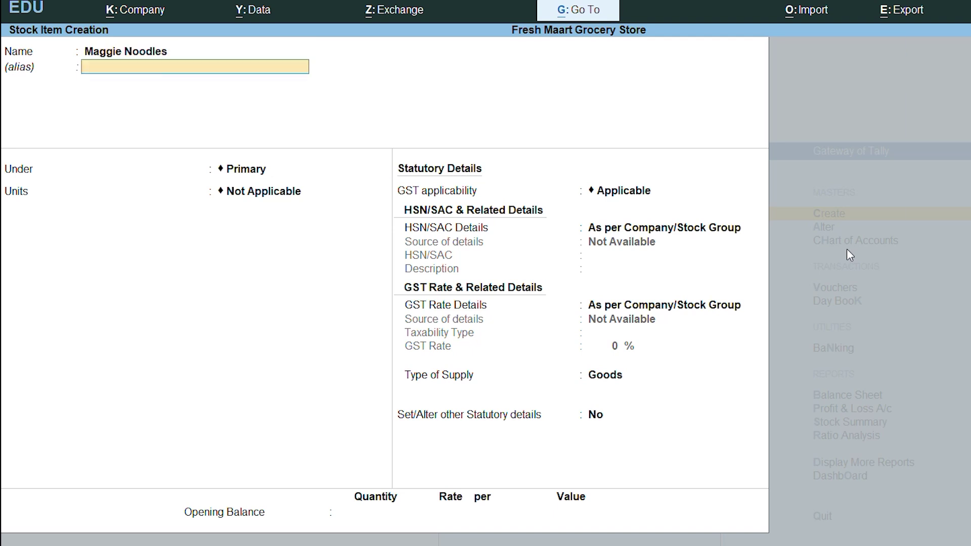
key(Return)
key(Down)
key(Down)
key(Down)
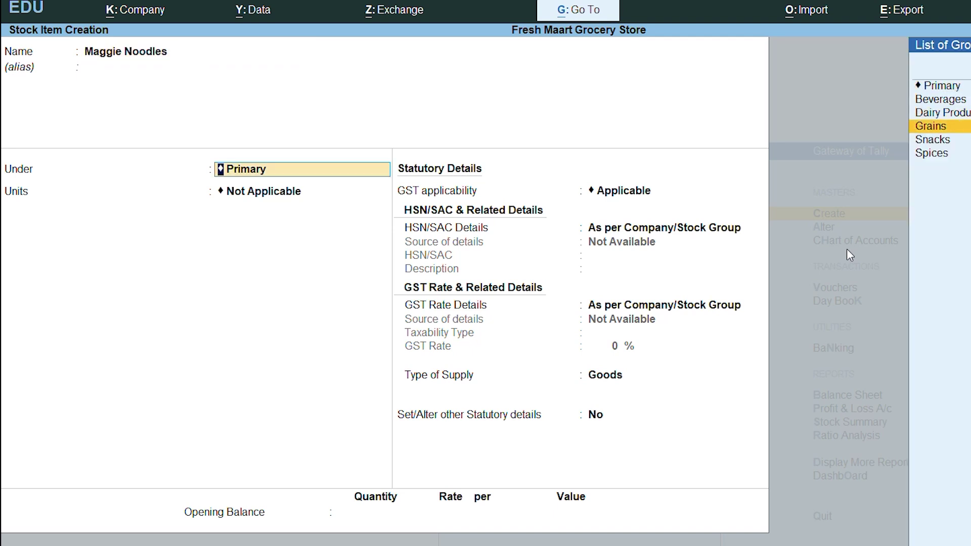
key(Down)
key(Return)
Set the Maggie Noodles unit to pkt with no alternate unit, keeping the additional and statutory details at their defaults.
key(Return)
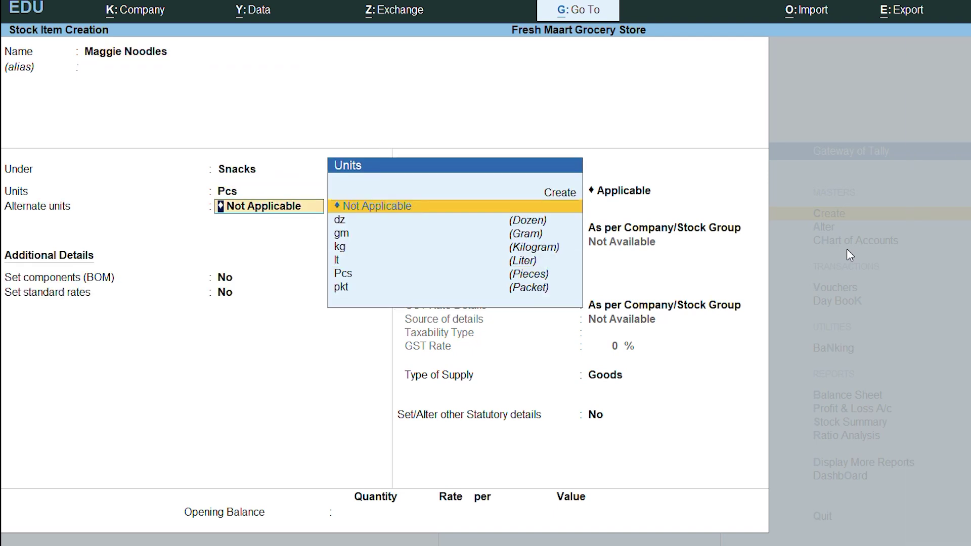
key(BackSpace)
key(Down)
key(Return)
key(Return)
key(Return)
key(Return)
key(Return)
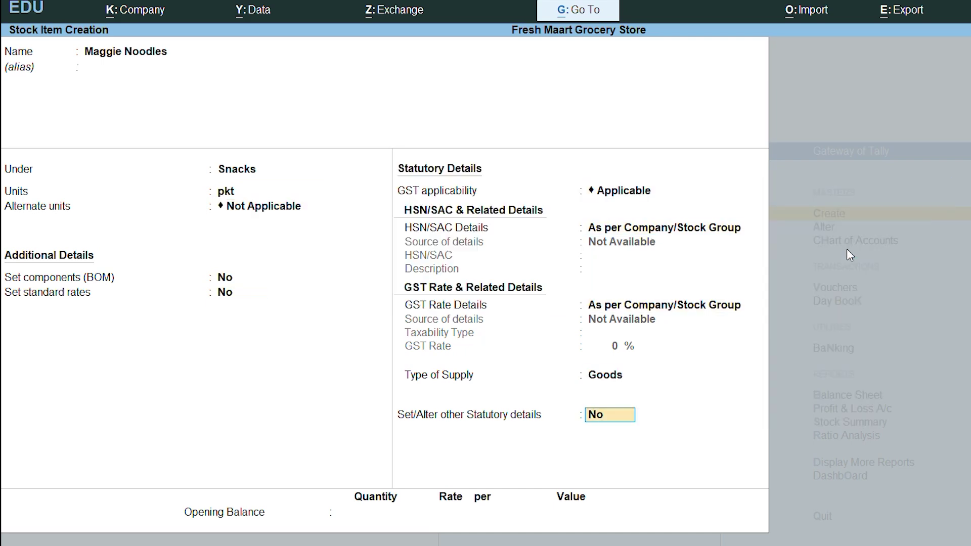
key(Return)
Enter an opening balance of 60 pkt at a rate of 14 for Maggie Noodles and save the item.
text(60)
key(Return)
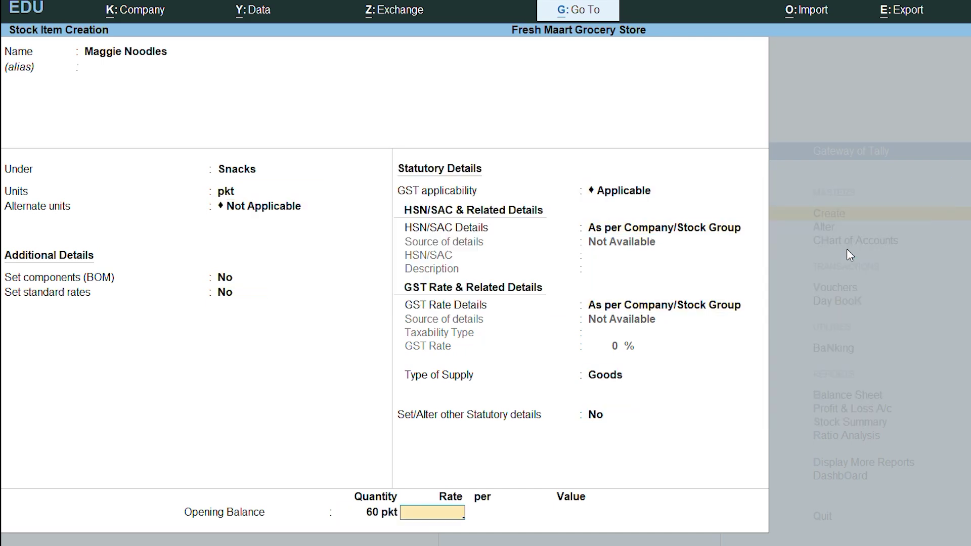
text(14)
key(Return)
key(Return)
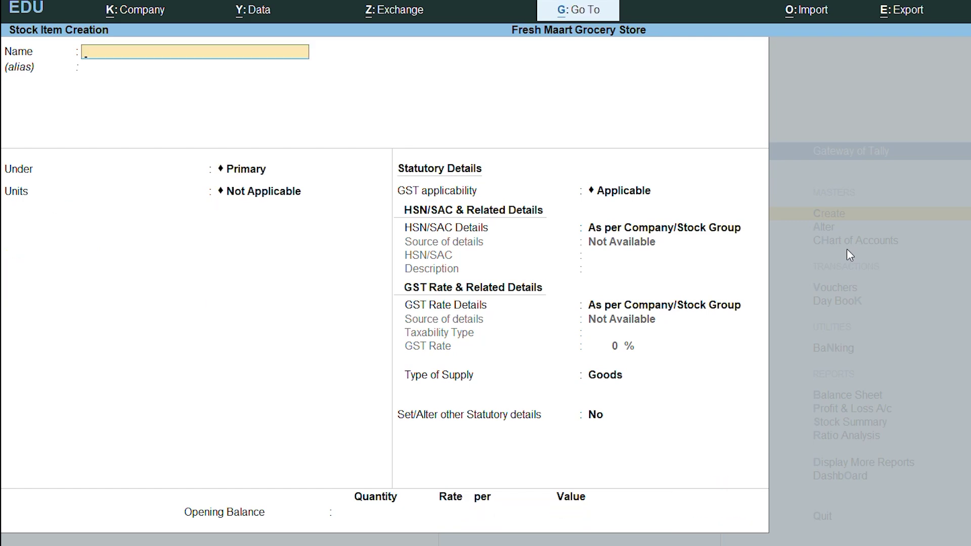
Start a new stock item named Fortune Oil without an alias and place it under the Beverages group.
text(Fortune Oil)
key(Return)
key(Return)
key(Down)
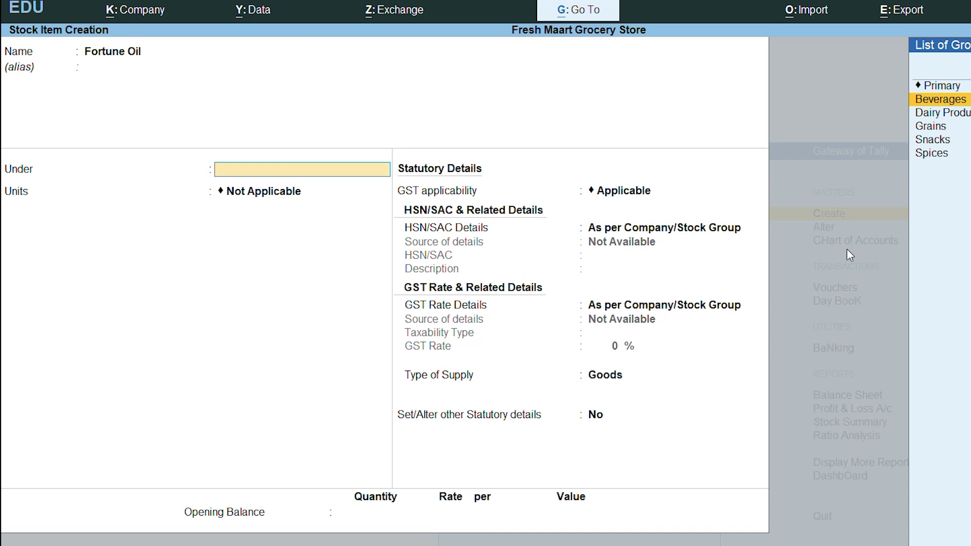
key(Down)
key(Up)
key(Return)
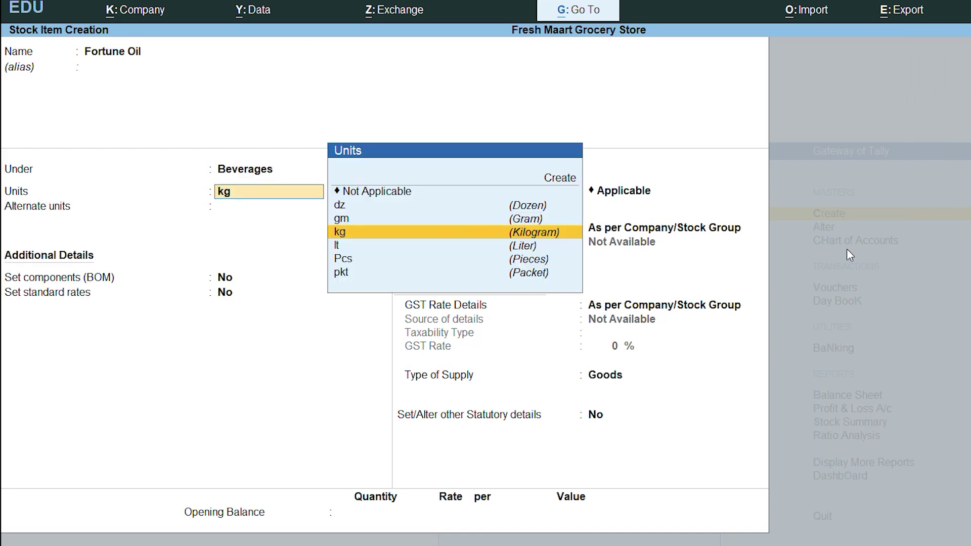
Set the Fortune Oil unit to lt with no alternate unit, keeping the additional and statutory details at their defaults.
key(Down)
key(Return)
key(Return)
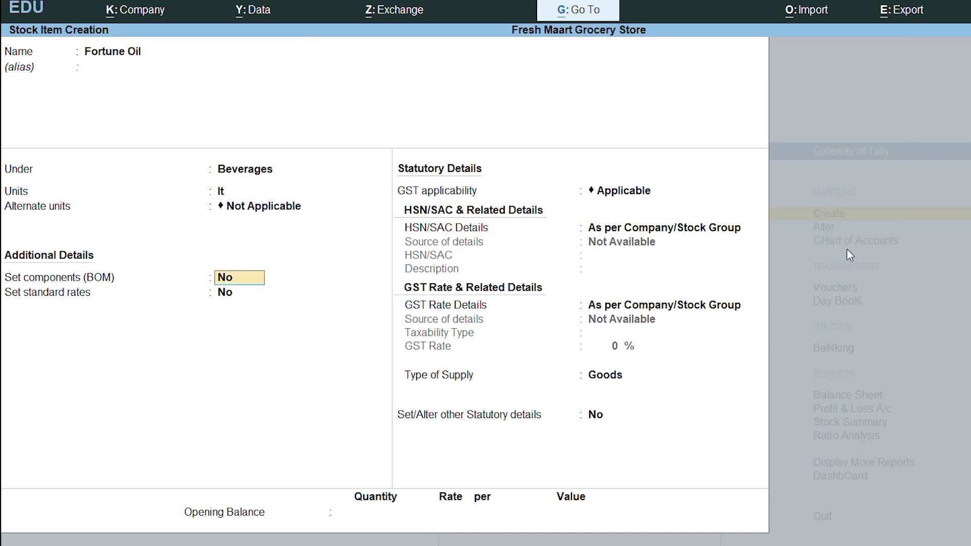
key(Return)
key(Return)
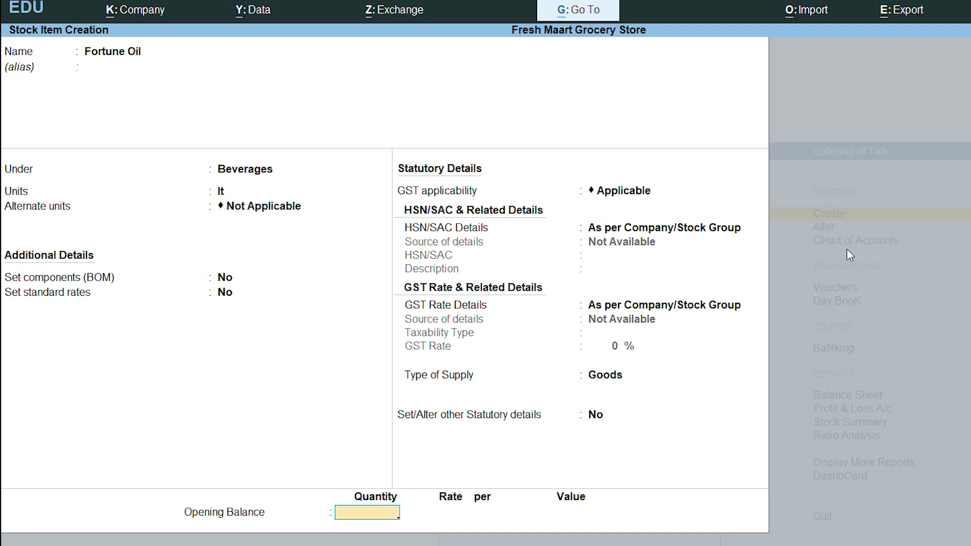
Enter an opening balance of 30 lt at a rate of 130 for Fortune Oil and save the item.
text(30)
key(Return)
text(13)
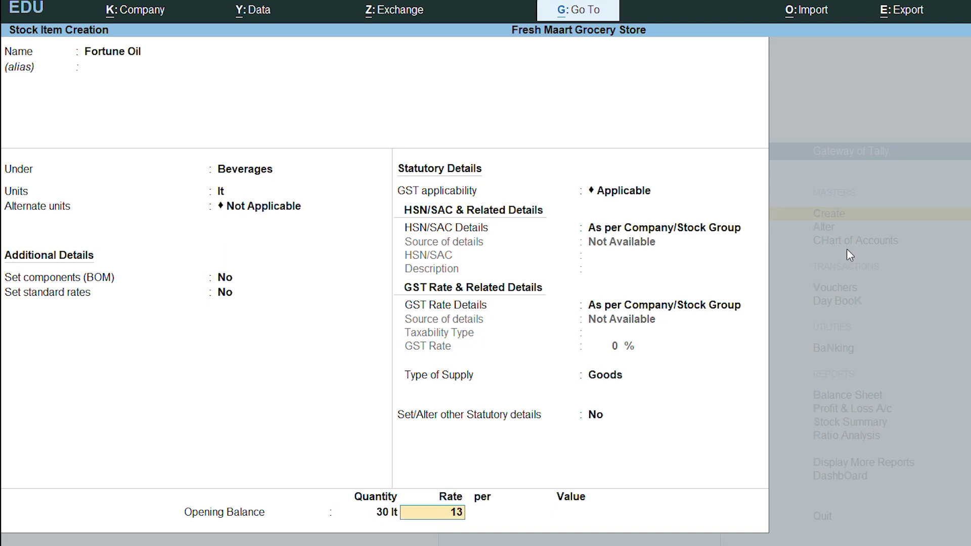
text(0)
key(Return)
key(Return)
key(Return)
key(Return)
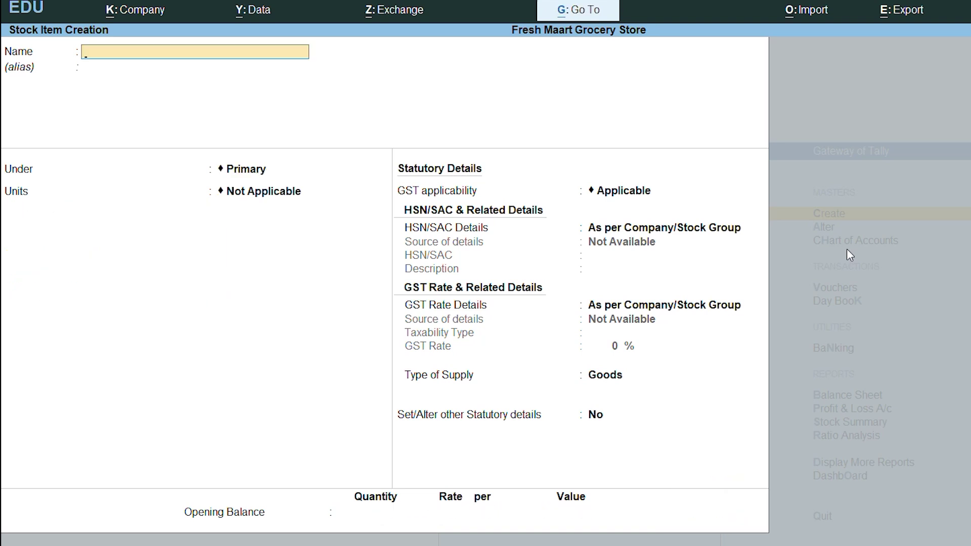
Start a new stock item named Ashirwad Atta without an alias and place it under the Grains group.
text(Ashirw)
text(ad Atta)
key(Return)
key(Return)
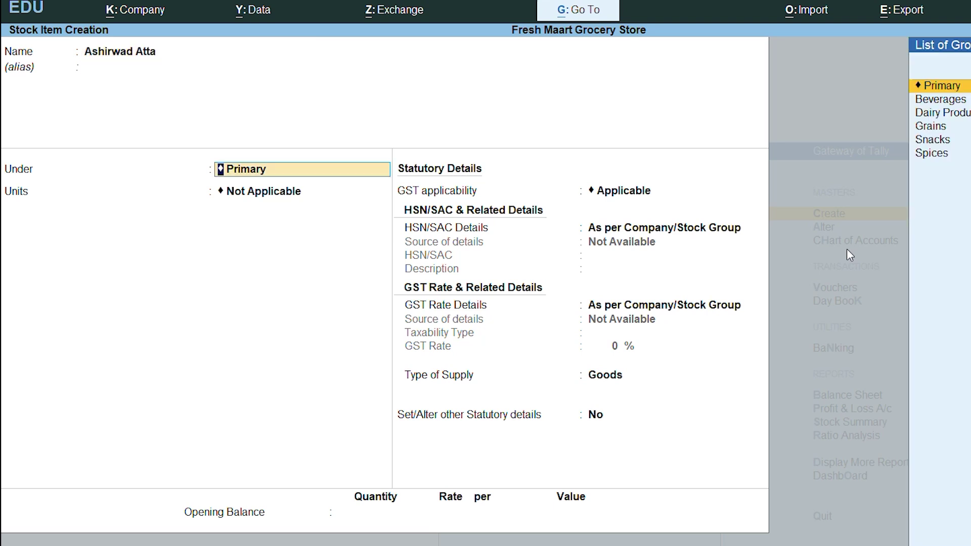
text(Grai)
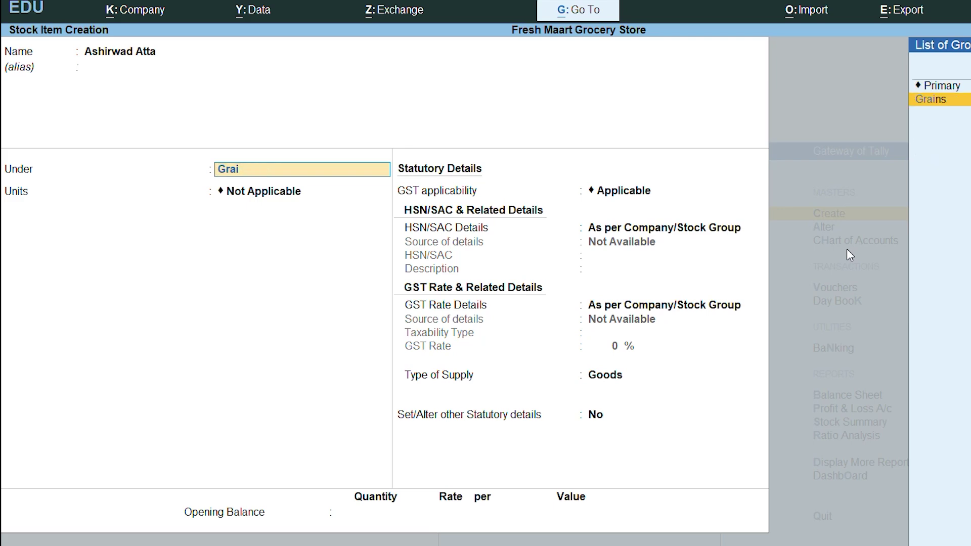
key(Return)
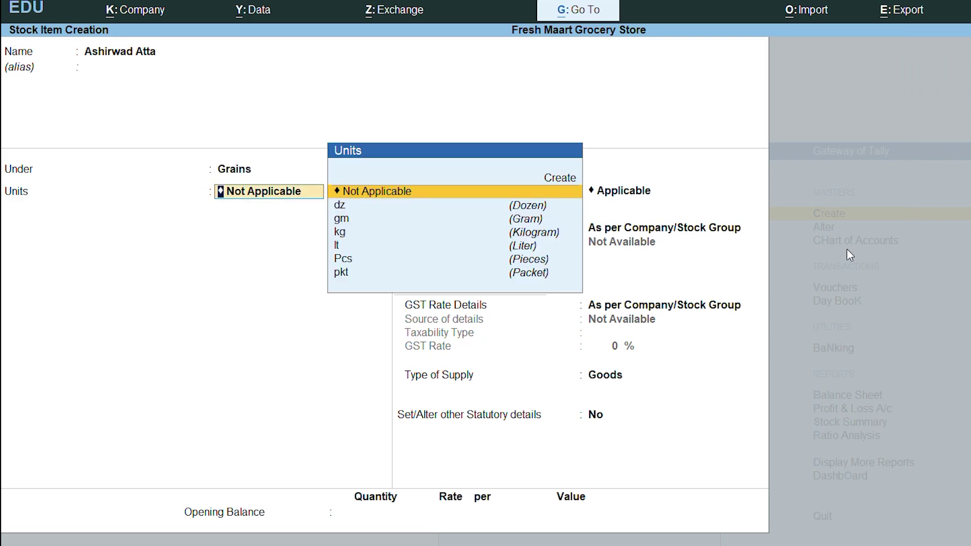
Set the Ashirwad Atta unit to kg with no alternate unit, keeping the additional and statutory details at their defaults.
text(kg)
key(Return)
key(Return)
key(Return)
key(Return)
key(Return)
key(Return)
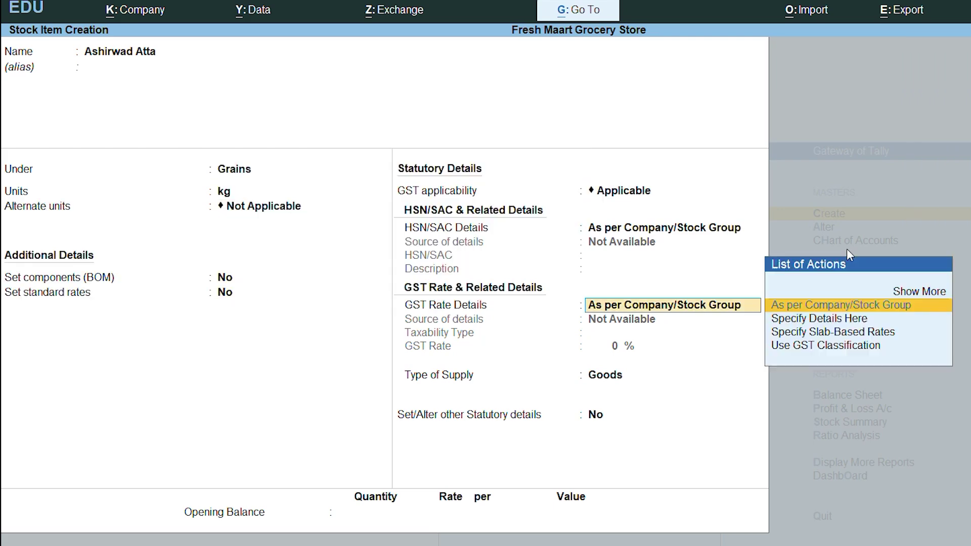
key(Return)
key(Return)
key(Return)
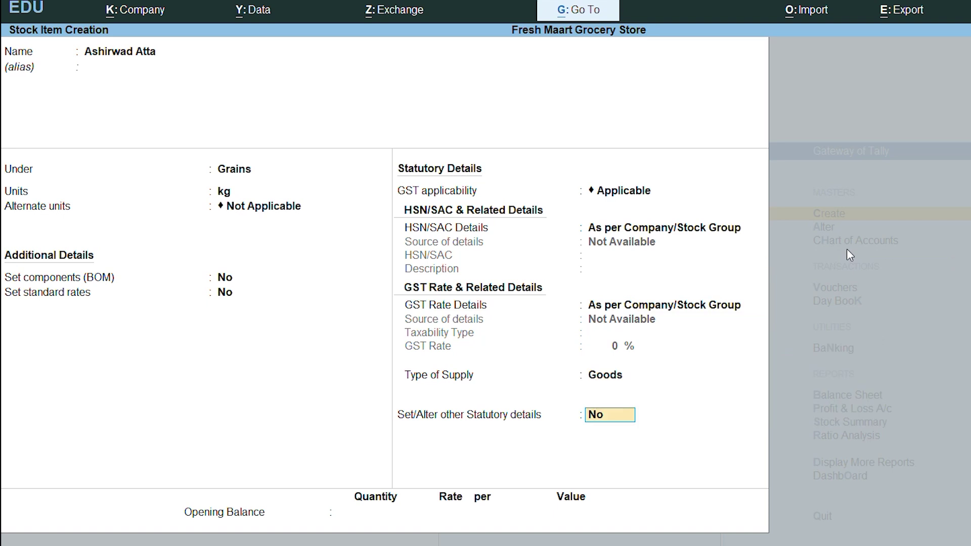
Enter an opening balance of 100 kg at a rate of 42 for Ashirwad Atta and save the item.
text(100)
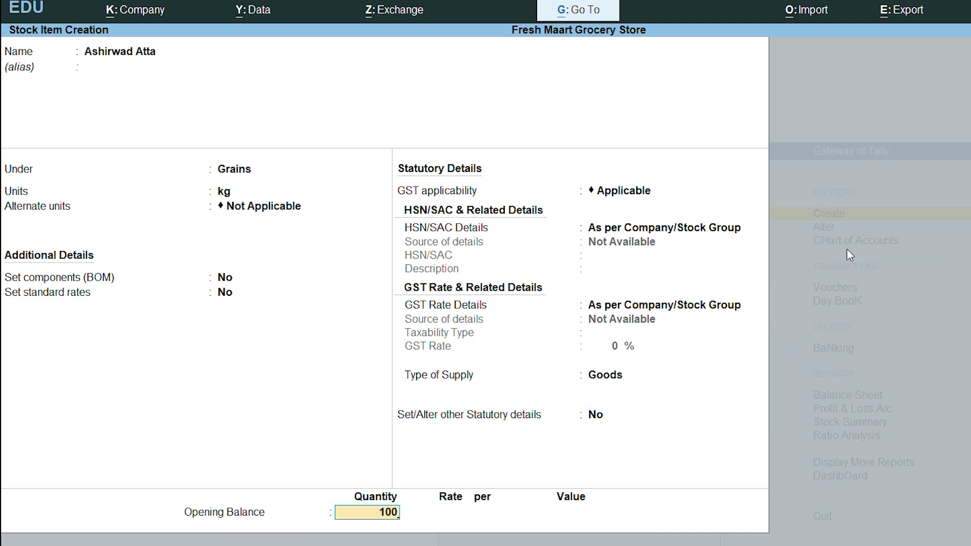
key(Return)
text(42)
key(Return)
key(Return)
key(Return)
key(Return)
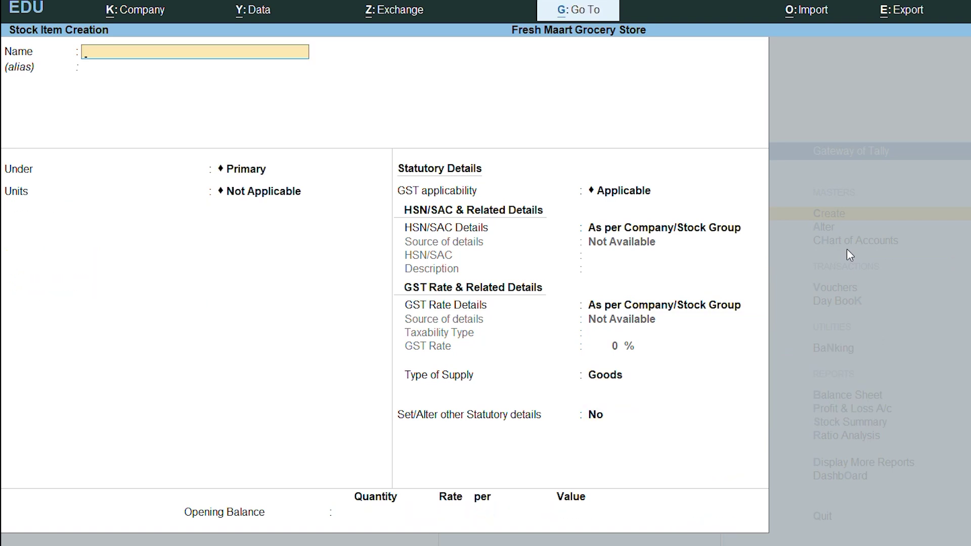
Start a new stock item named Tata Salt without an alias and place it under the Spices group.
text(Tata Salt)
key(Return)
key(Return)
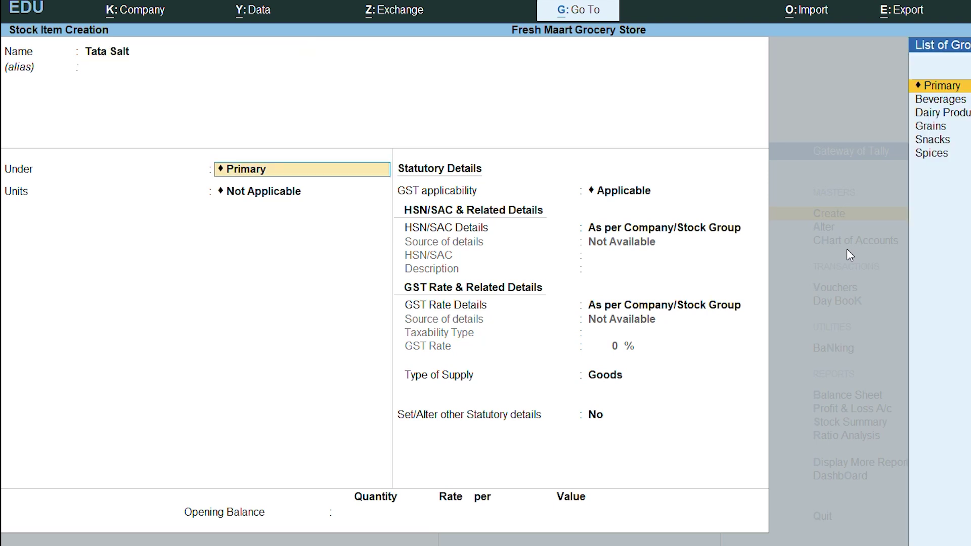
text(Sp)
key(Return)
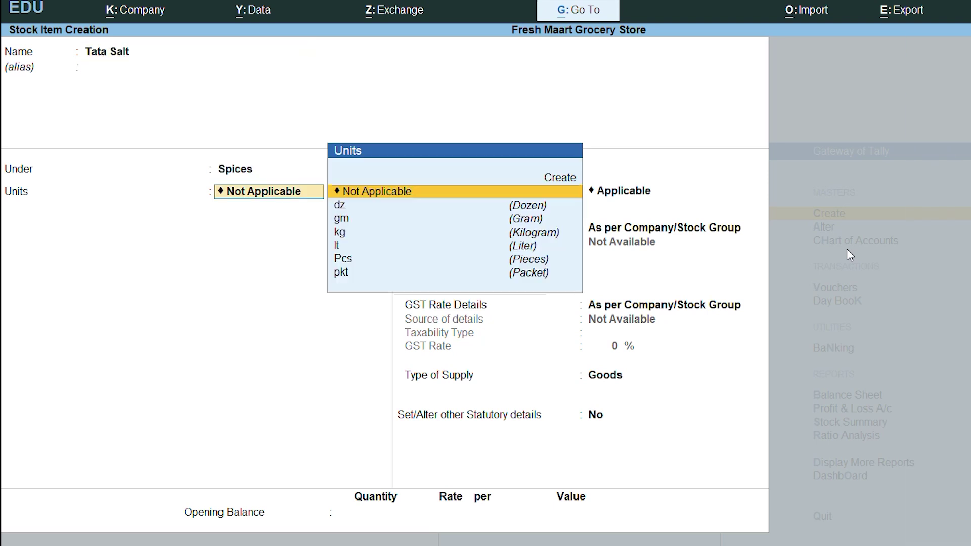
Set the Tata Salt unit to kg with no alternate unit, keeping the statutory details at their defaults.
text(k)
key(Return)
key(Return)
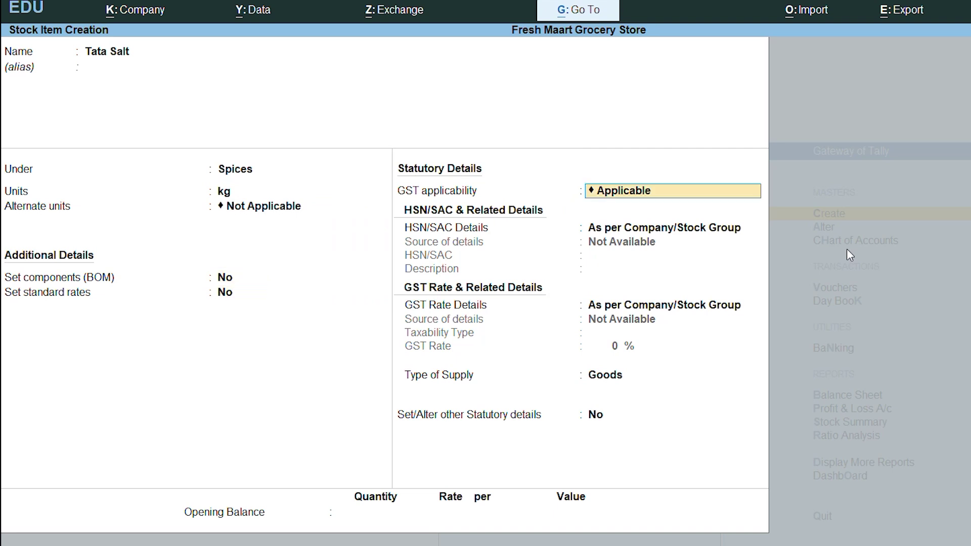
key(Return)
key(Return)
key(Return)
key(Return)
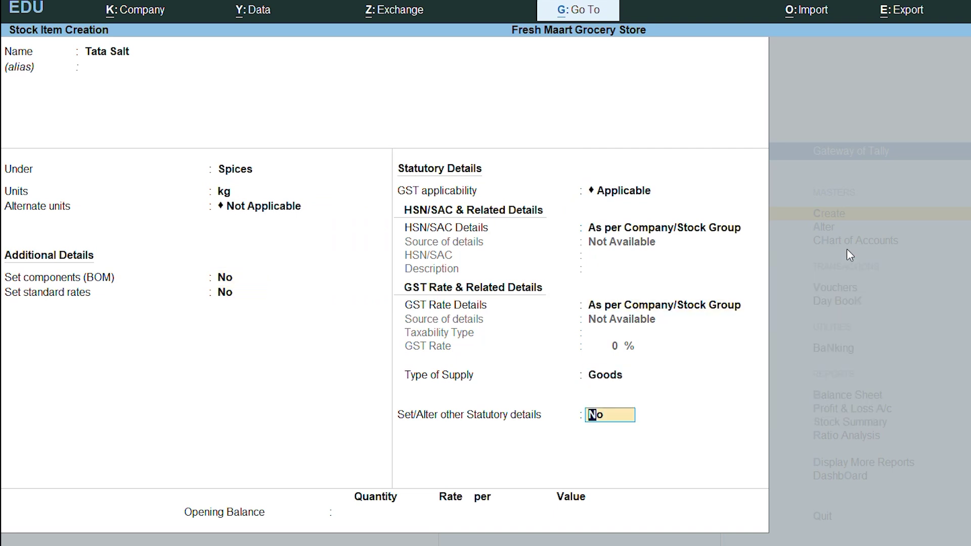
key(Return)
Enter an opening balance of 80 kg at a rate of 20 for Tata Salt and save the item.
text(80)
key(Return)
text(20)
key(Return)
key(Return)
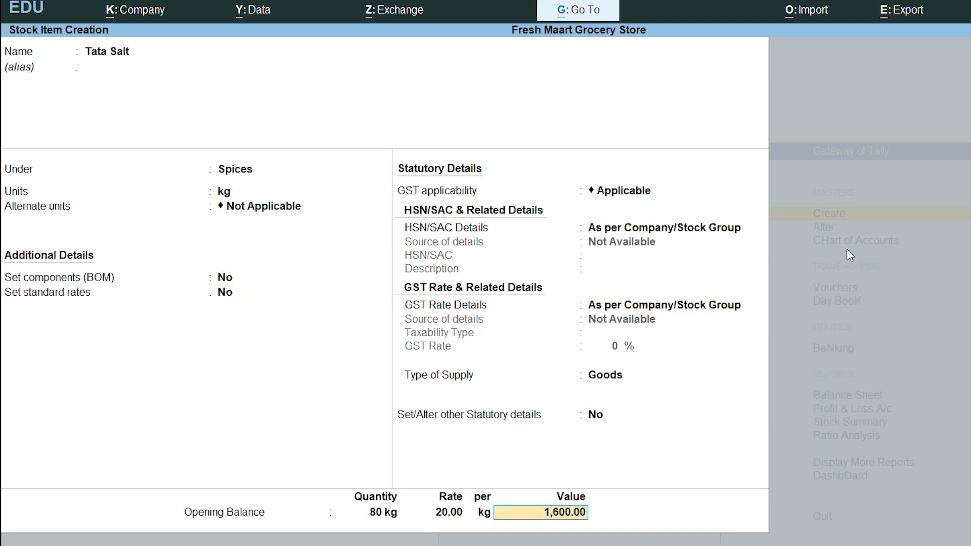
key(Return)
key(Return)
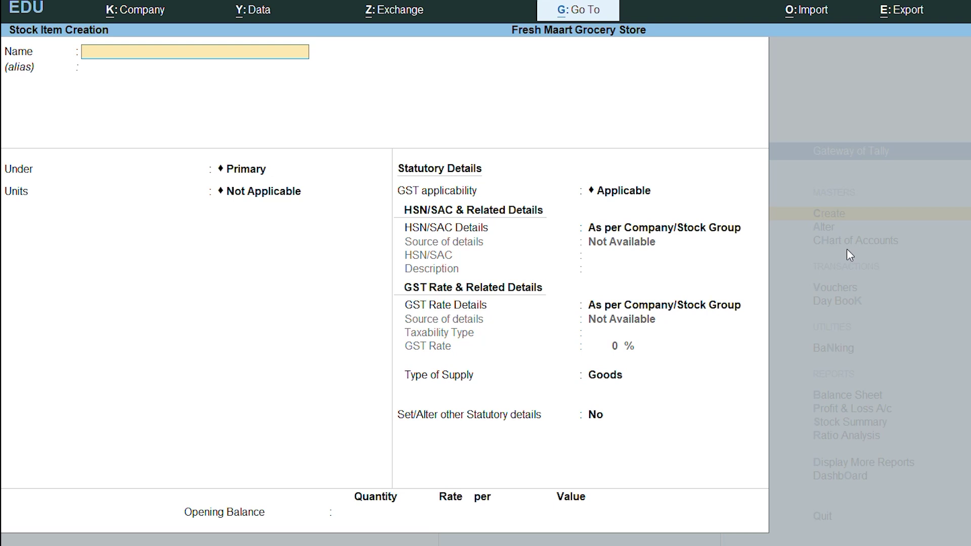
Start a new stock item named Red Chilli Powder without an alias and place it under the Spices group.
text(Red Chilli Powder)
key(Return)
key(Return)
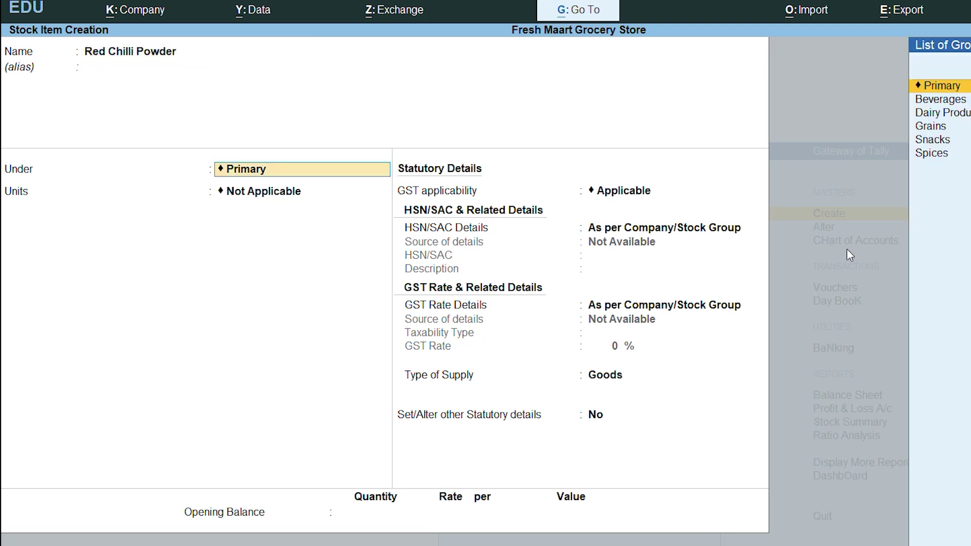
text(Sp)
key(Return)
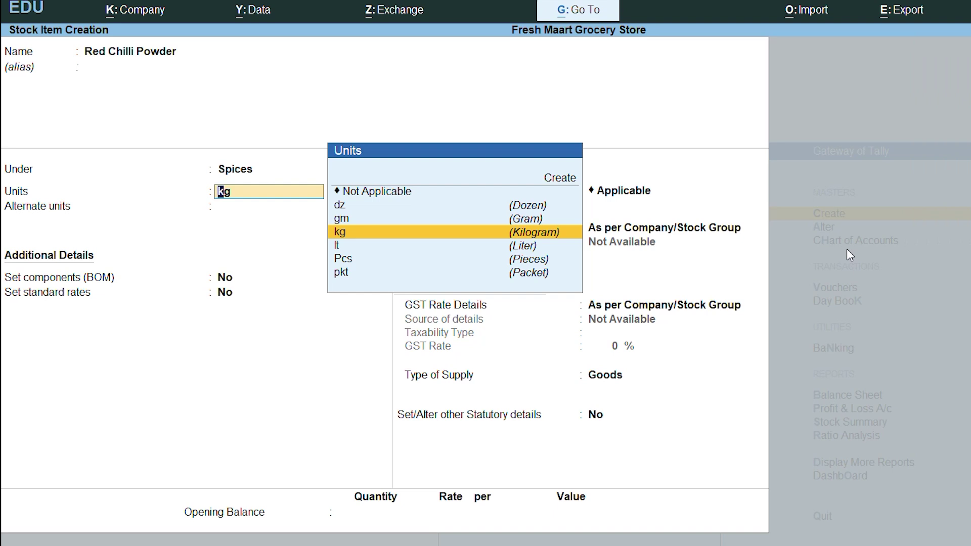
Set the Red Chilli Powder unit to gm with no alternate unit, keeping the additional and statutory details at their defaults.
key(Up)
key(Return)
key(Return)
key(Return)
key(Return)
key(Return)
key(Return)
key(Return)
key(Return)
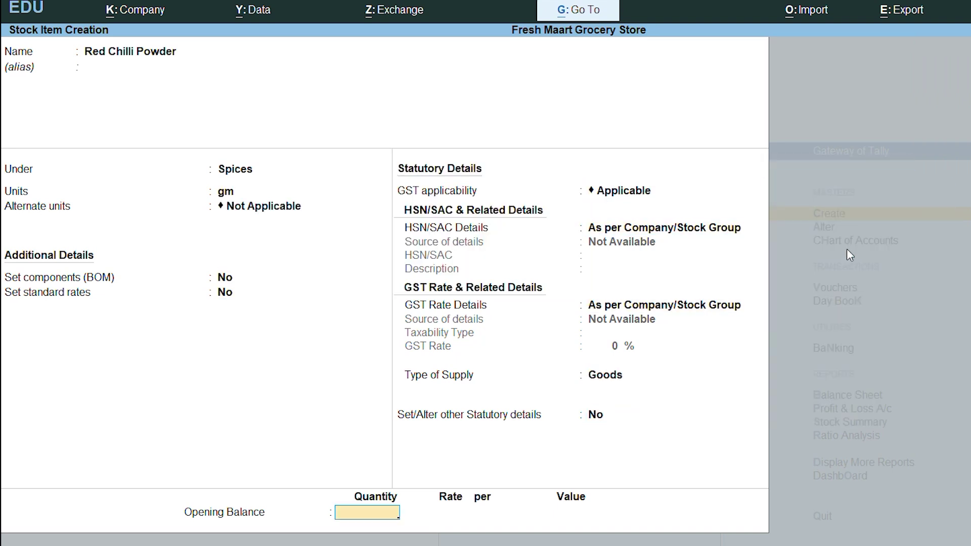
Enter an opening balance of 50 gm at a rate of 85 for Red Chilli Powder and save the item.
text(50)
key(Return)
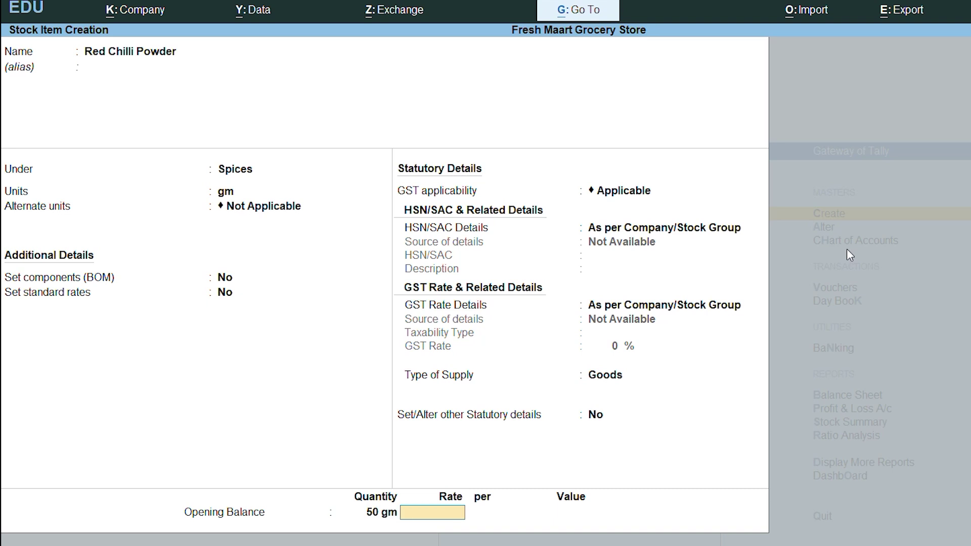
text(85)
key(Return)
key(Return)
key(Return)
key(Return)
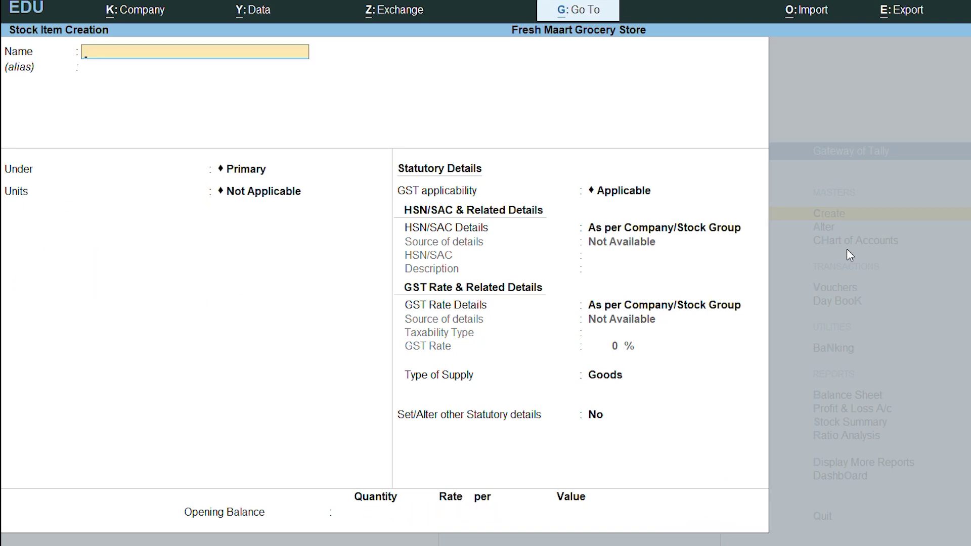
Start a new stock item named Parle G- Biscut without an alias and place it under the Snacks group.
text(Parle G)
text(- Bois)
key(BackSpace)
key(BackSpace)
key(BackSpace)
text(iscut)
key(Return)
key(Return)
text(p)
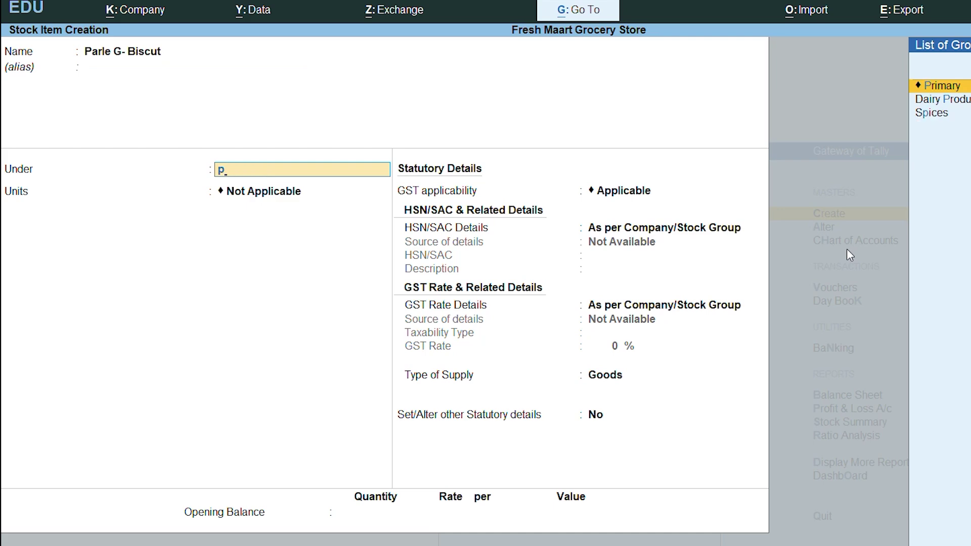
key(BackSpace)
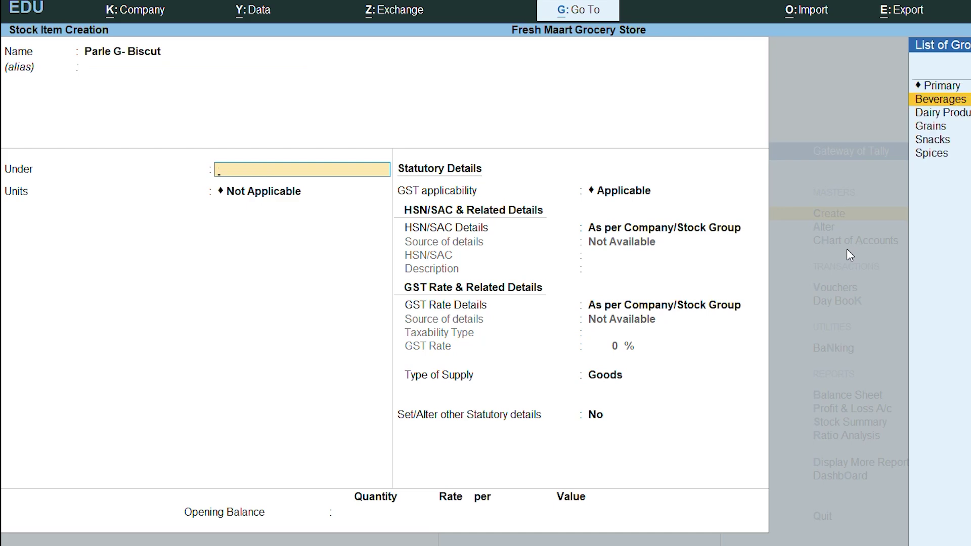
text(sna)
key(Return)
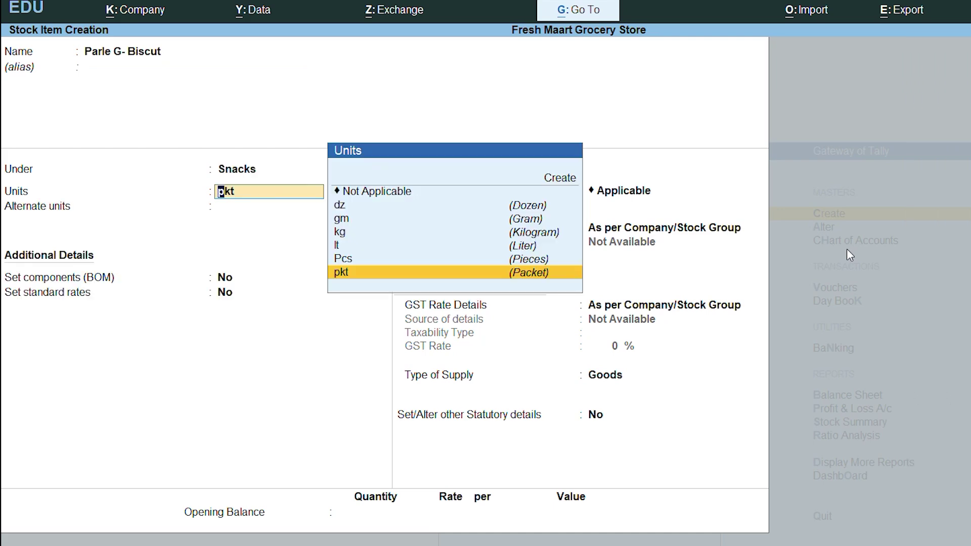
Set the Parle G- Biscut unit to pkt with no alternate unit, keeping the statutory details at their defaults.
key(Return)
key(Return)
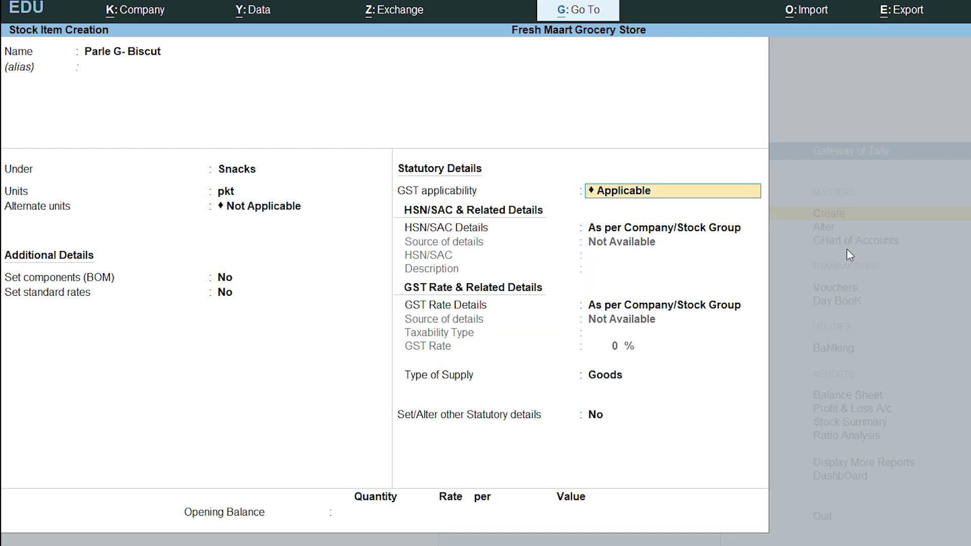
key(Return)
key(Return)
key(Return)
key(Return)
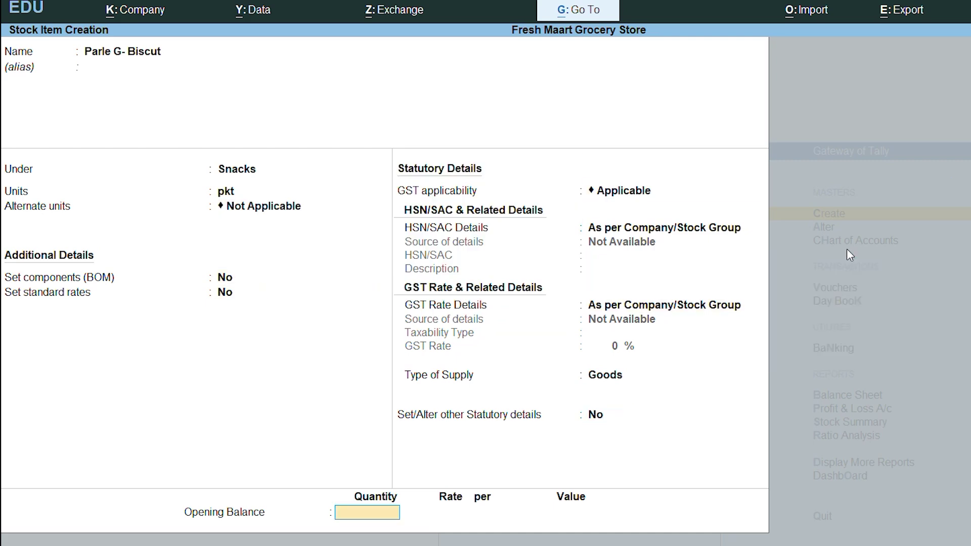
Enter an opening balance of 100 pkt at a rate of 10 for Parle G- Biscut.
text(100)
key(Return)
text(10)
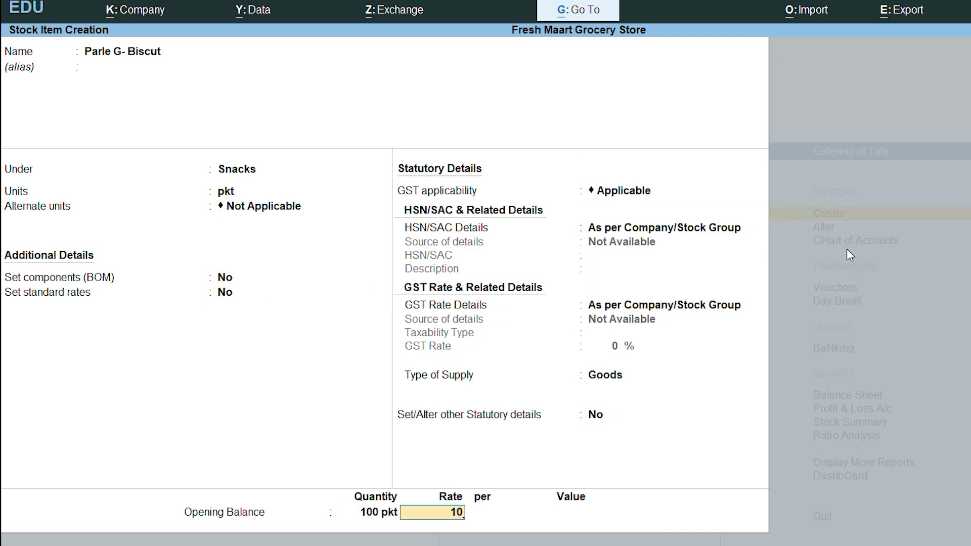
key(Return)
key(Return)
Save the biscuit item and start a new one named Mother Diary Curd without an alias under the Dairy Products group.
text(yMother Diary)
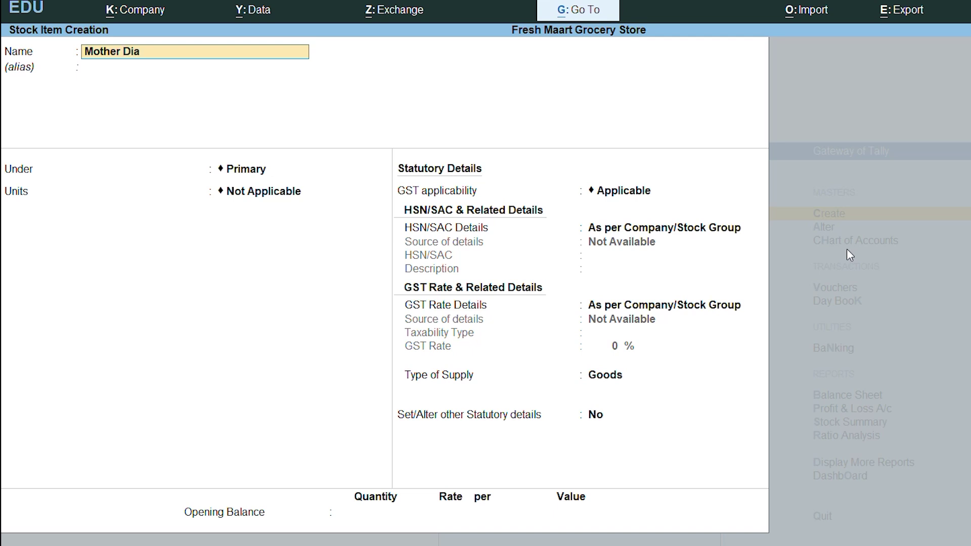
text( Curd)
key(Return)
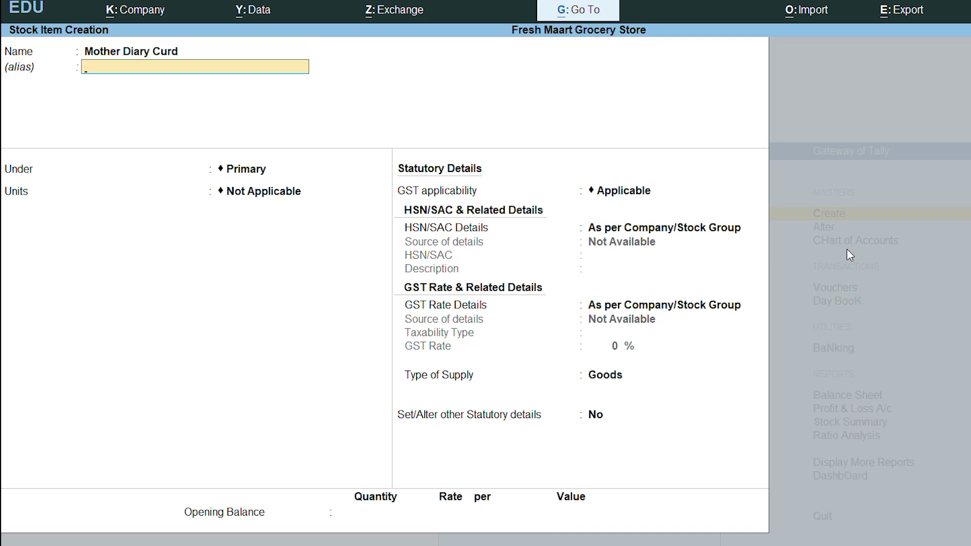
key(Return)
text(da)
key(Return)
Set the Mother Diary Curd unit to dz with no alternate unit, keeping the additional and statutory details at their defaults.
text(lt)
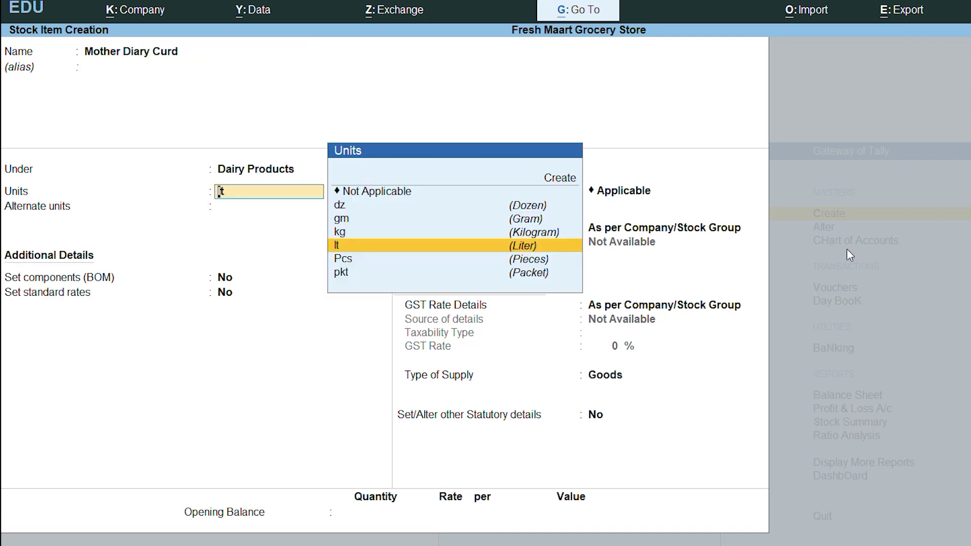
key(BackSpace)
key(BackSpace)
text(dz)
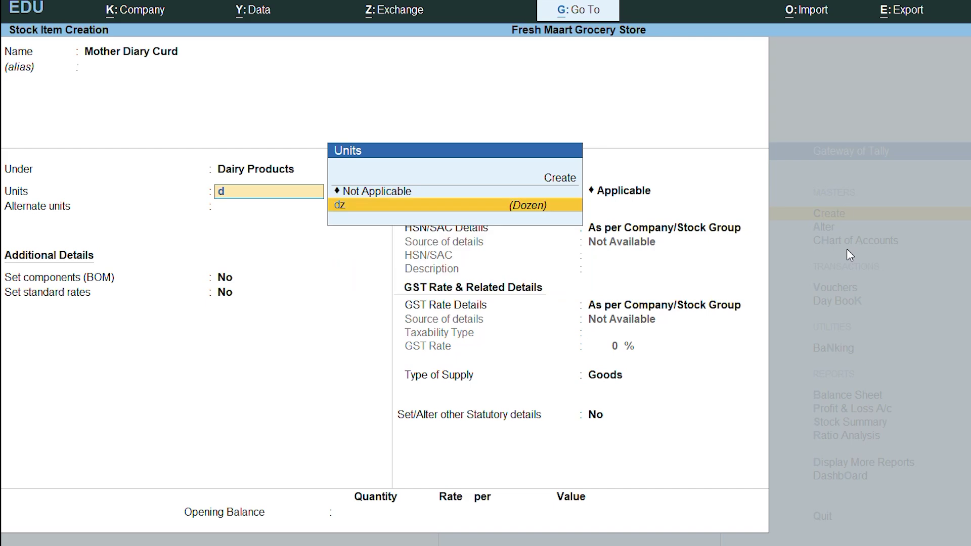
key(Return)
key(Return)
key(Return)
key(Return)
key(Return)
key(Return)
key(Return)
key(Return)
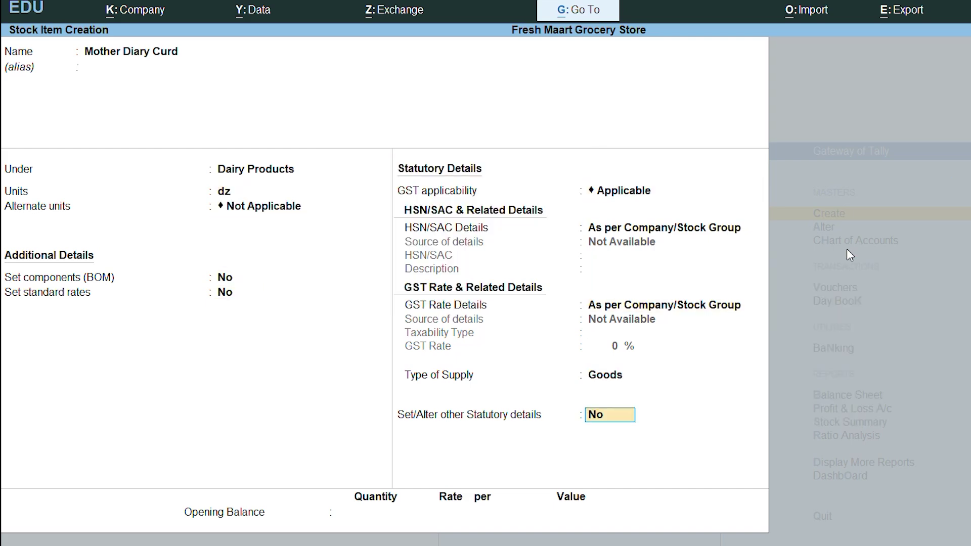
key(Return)
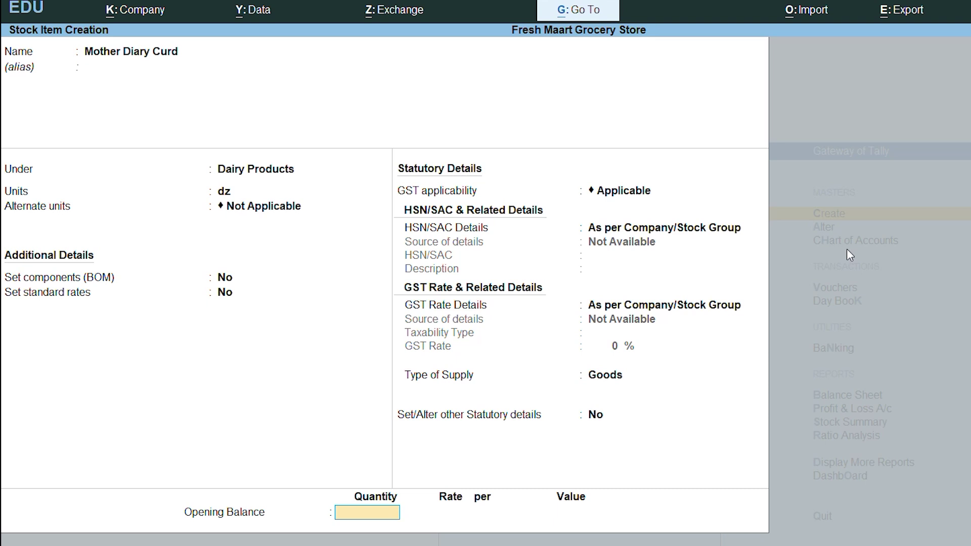
Enter an opening balance of 10 dz at a rate of 200 for Mother Diary Curd, save the item and quit stock item creation.
text(10)
key(Return)
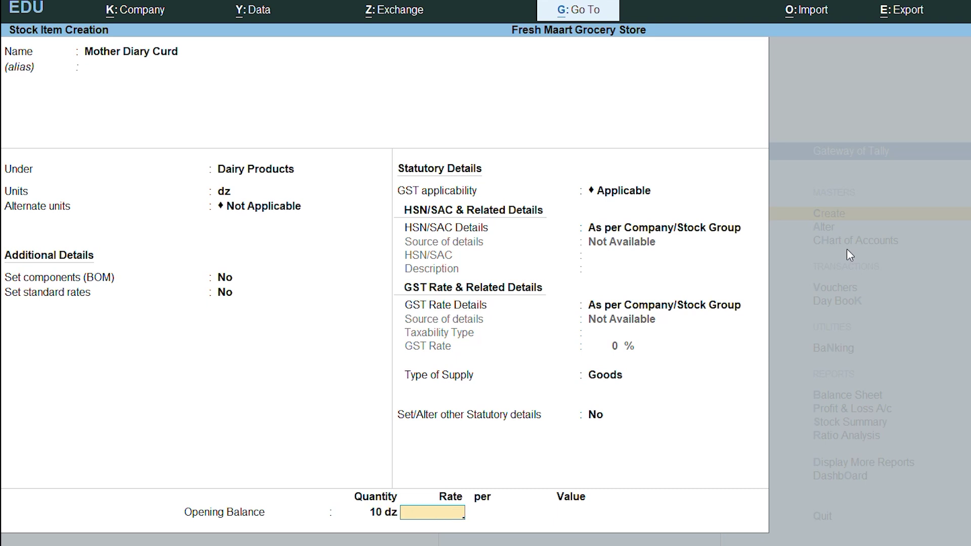
text(200)
key(Return)
key(Return)
key(Return)
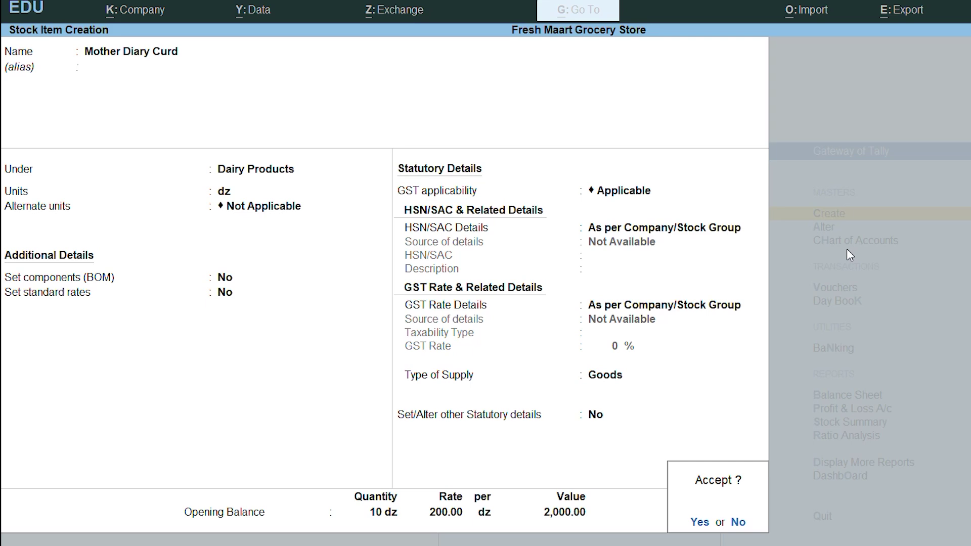
key(Return)
key(Escape)
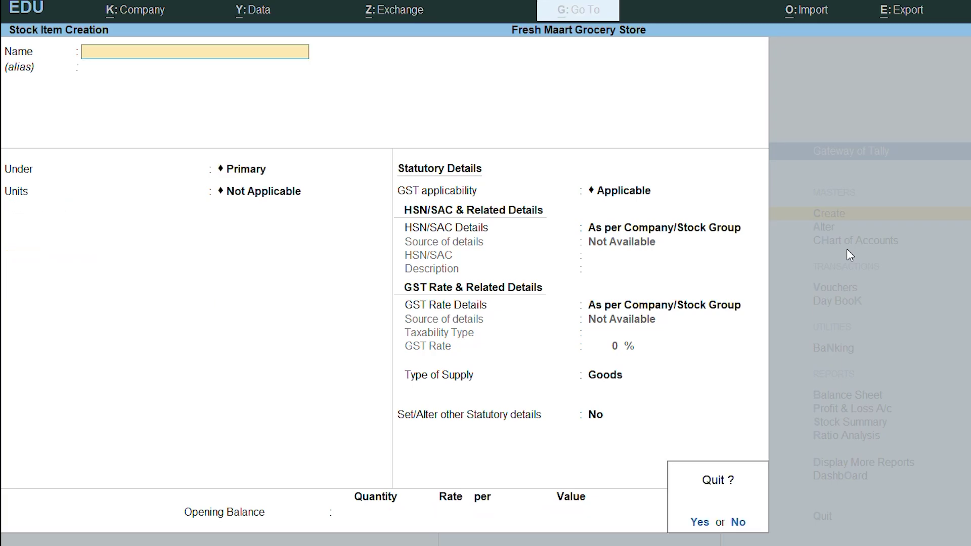
key(Return)
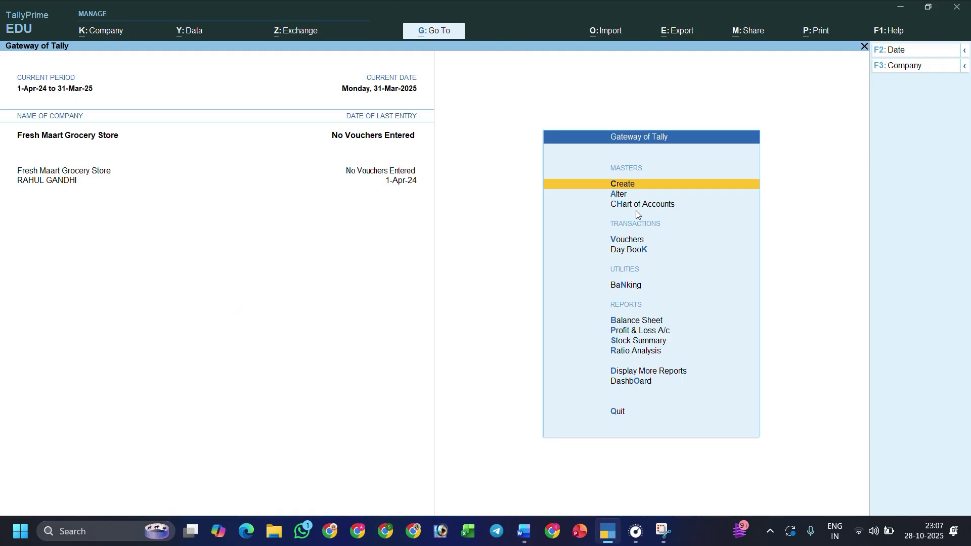
Open the Stock Summary report for Fresh Maart Grocery Store from the Gateway of Tally.
key(Down)
key(Down)
key(Down)
key(Down)
key(Down)
key(Down)
key(Down)
key(Down)
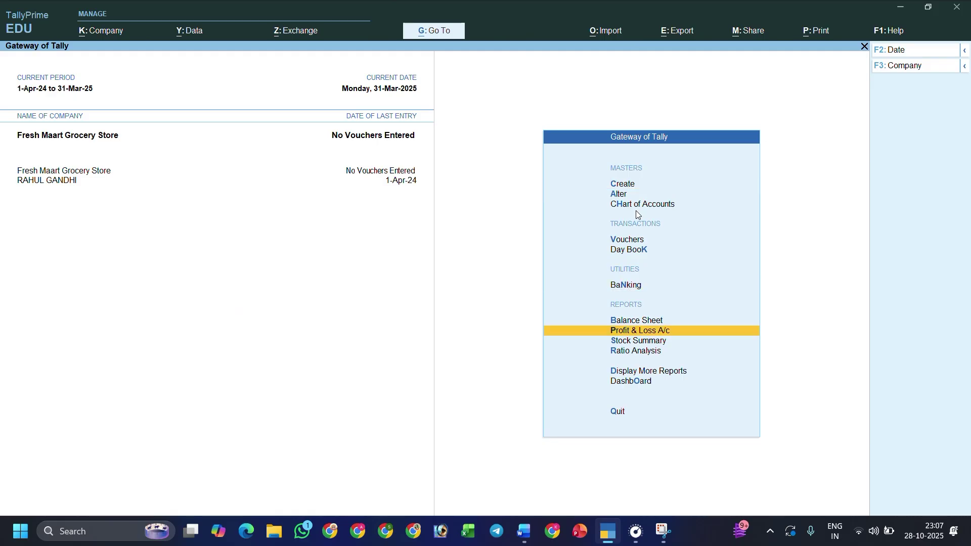
key(Return)
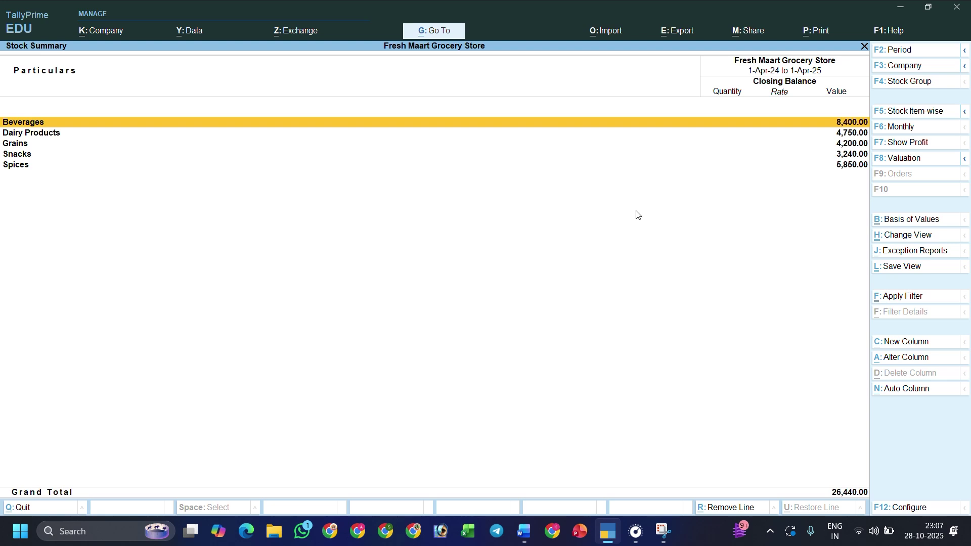
Examine the item quantities, rates and values in the Beverages group summary and return to the Gateway of Tally.
key(Down)
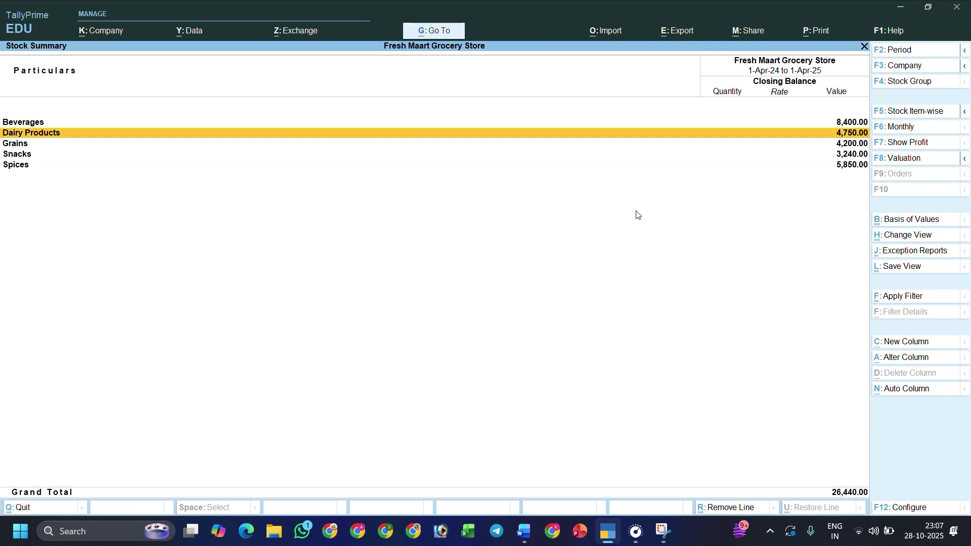
key(Up)
key(Return)
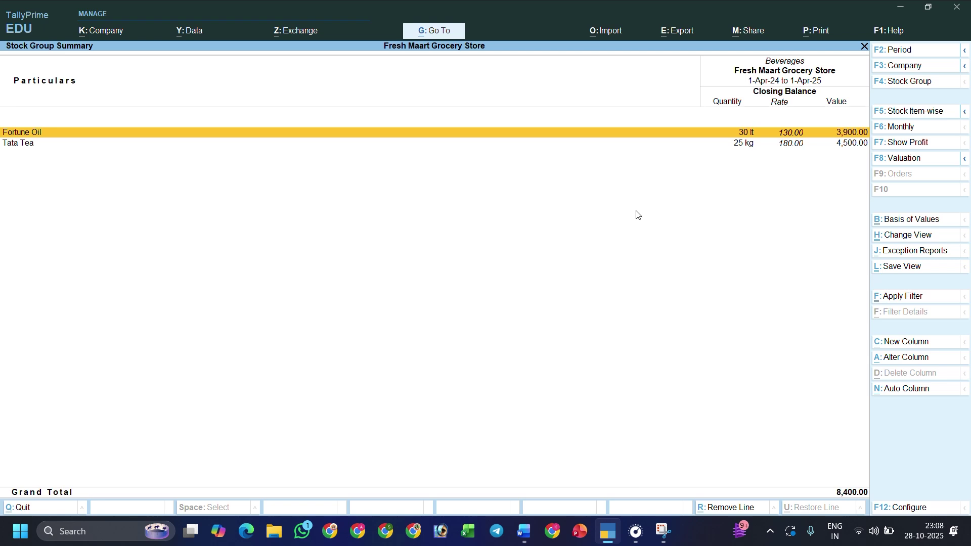
key(Escape)
key(Escape)
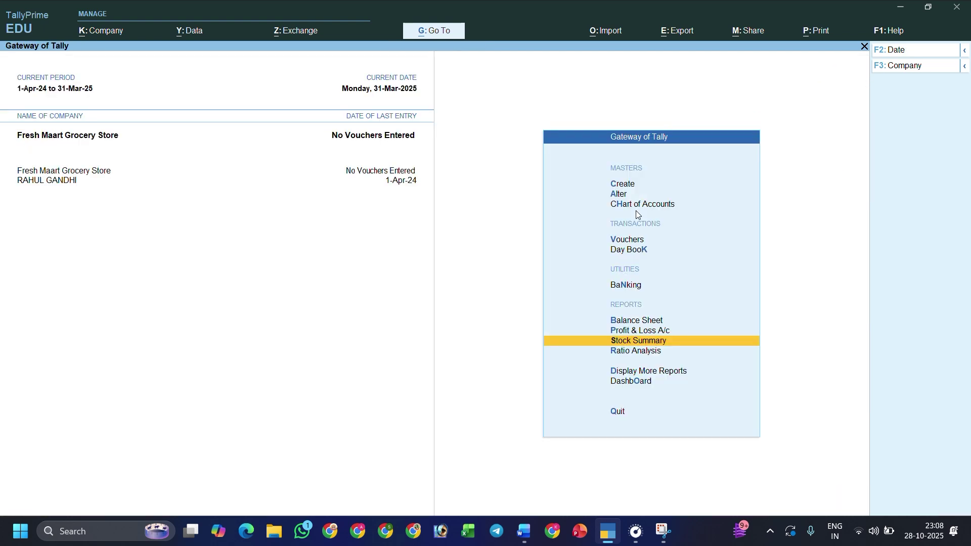